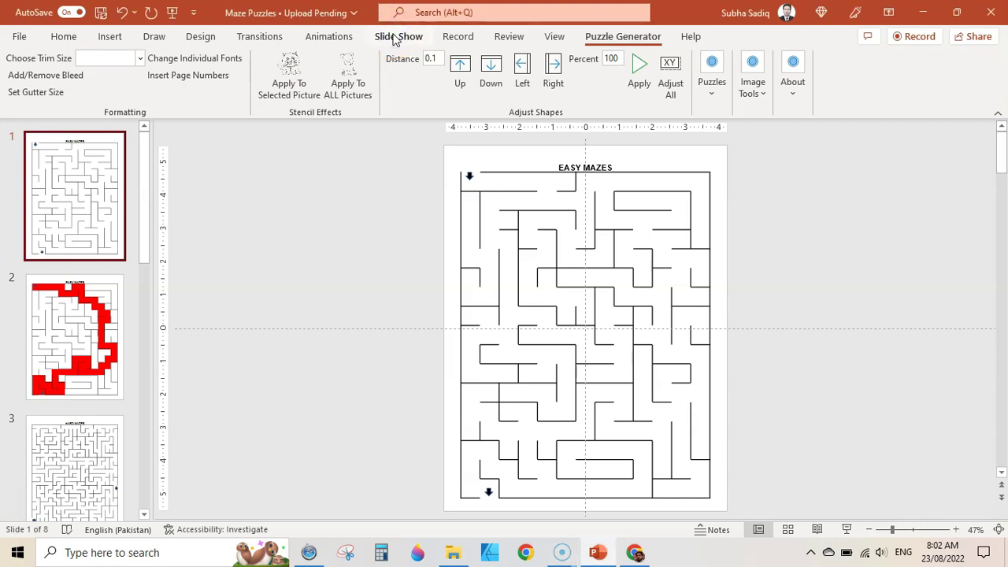
# Bring up the Slide Show tools for the eight-slide maze deck
pyautogui.click(396, 40)
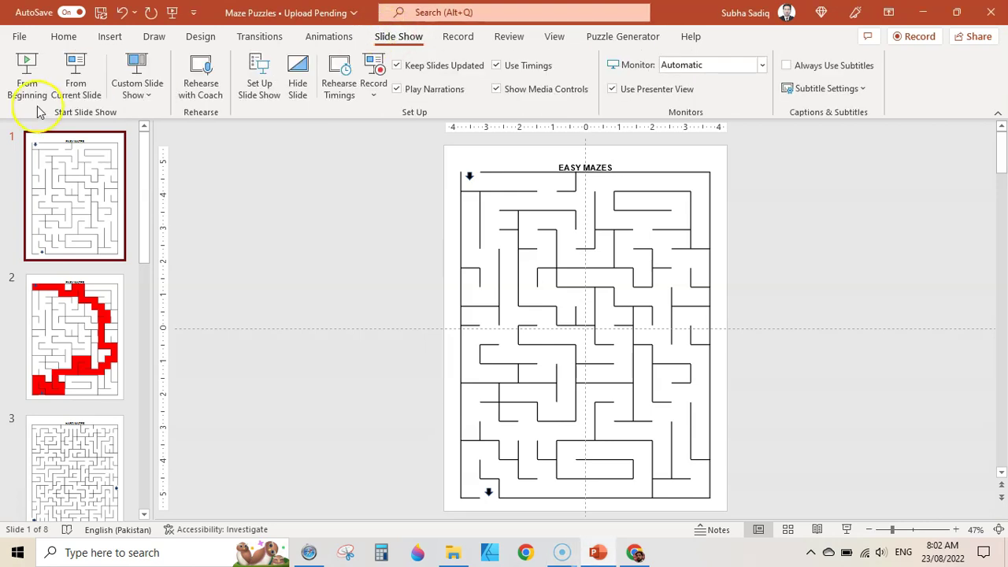
# Play through the Easy, Hard, Very Hard and Insane mazes and their red solutions, then exit to the Puzzle Generator tab
pyautogui.click(27, 81)
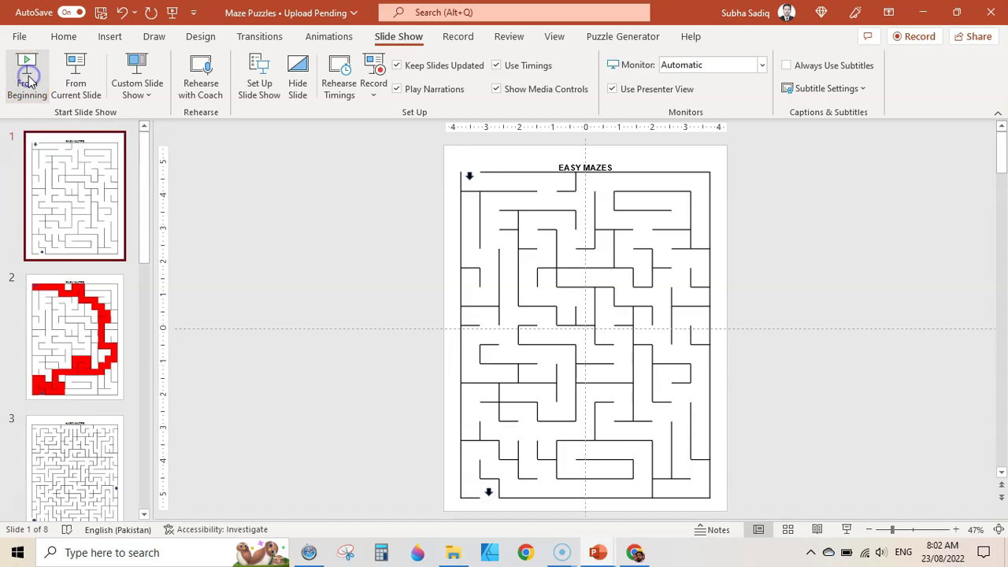
pyautogui.press('Right')
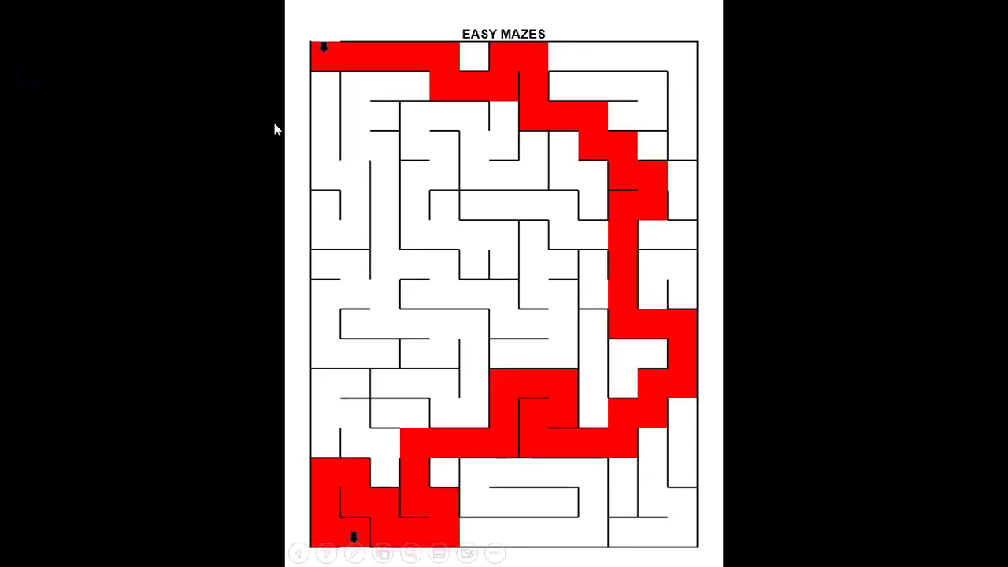
pyautogui.press('Right')
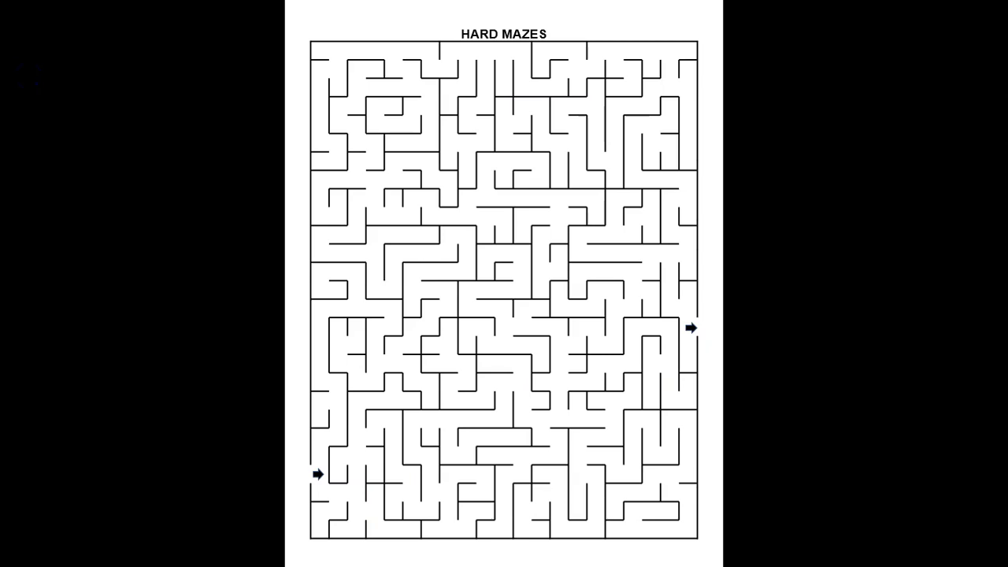
pyautogui.click(274, 123)
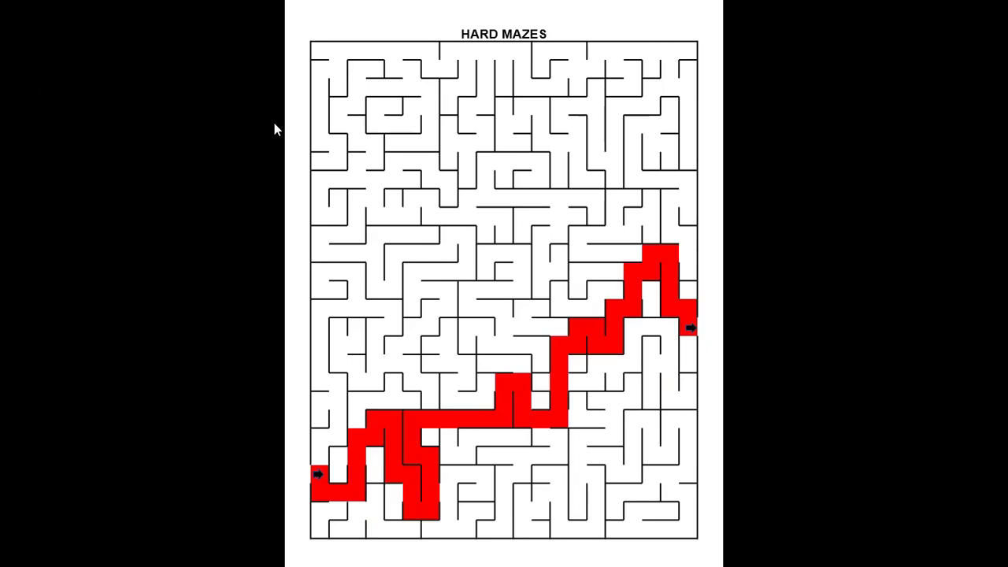
pyautogui.click(274, 124)
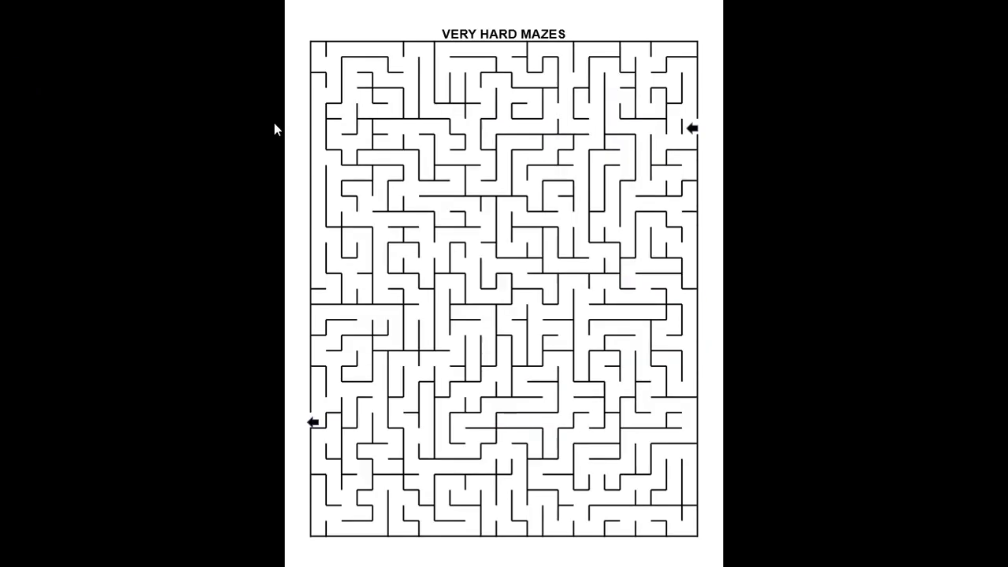
pyautogui.click(274, 123)
pyautogui.click(274, 129)
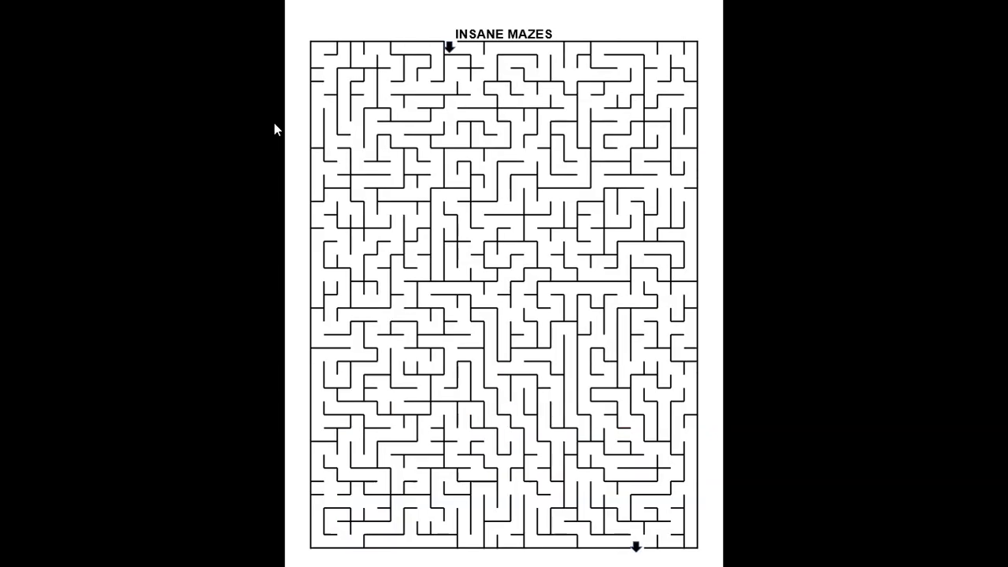
pyautogui.click(274, 124)
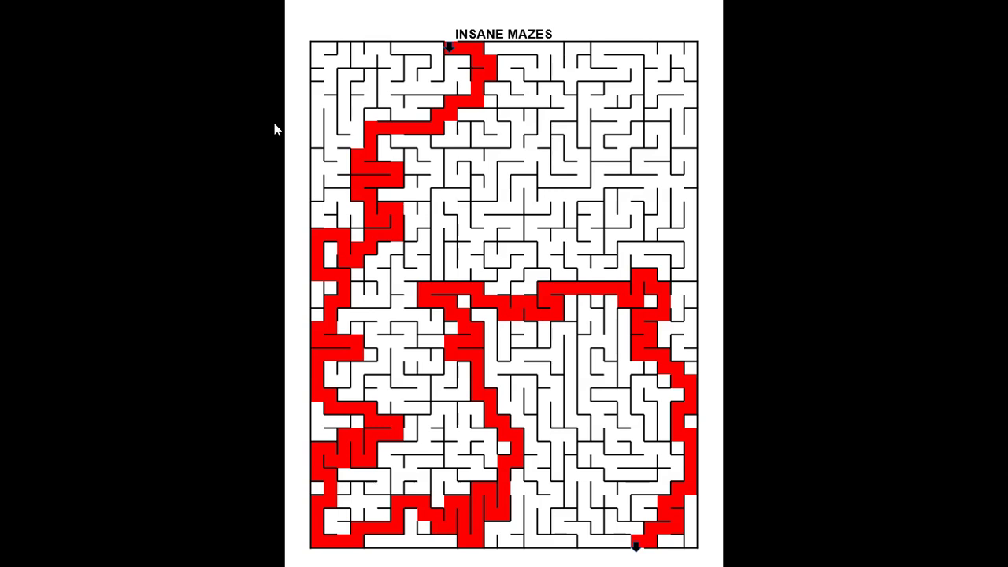
pyautogui.press('Escape')
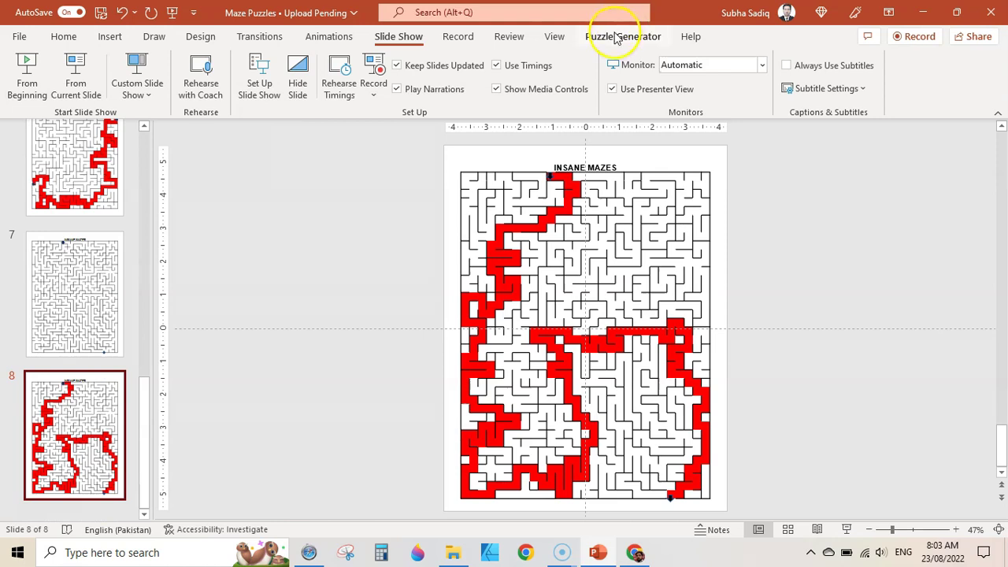
pyautogui.click(616, 37)
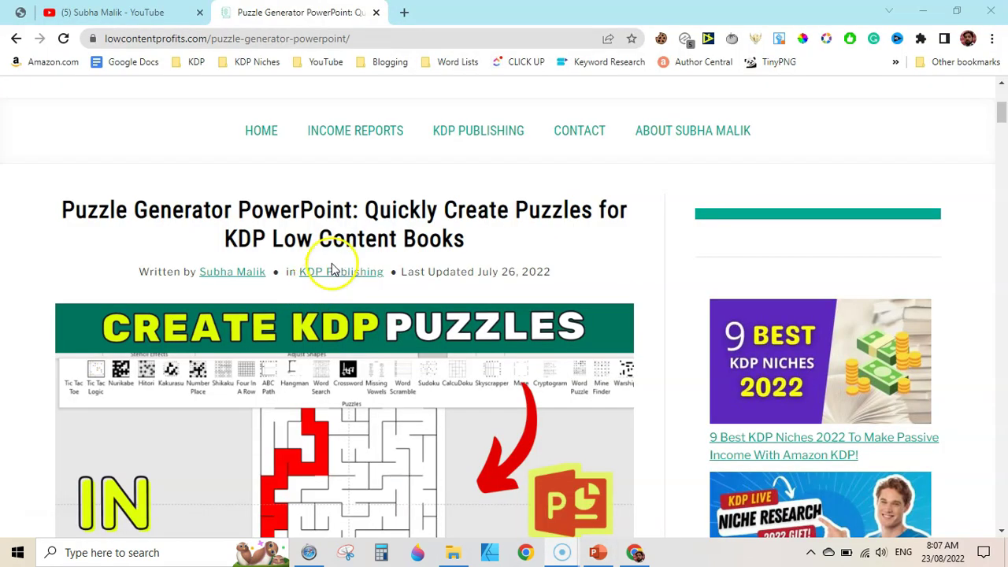
# Scroll the blog post and open the Puzzle Generator PowerPoint Add-in Gumroad page to view its subscription prices
pyautogui.moveTo(1001, 109); pyautogui.dragTo(1002, 113)
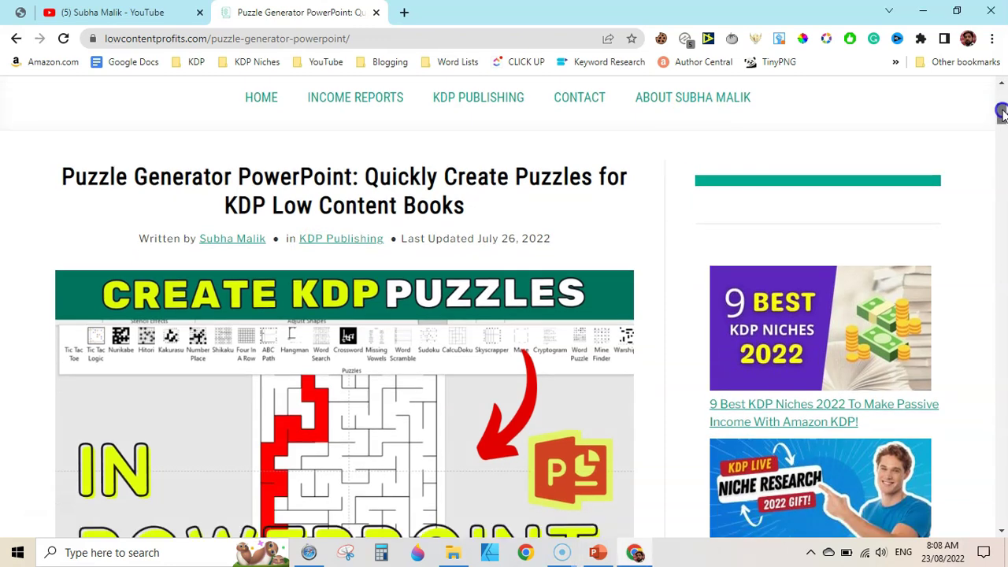
pyautogui.scroll(-6, 562, 145)
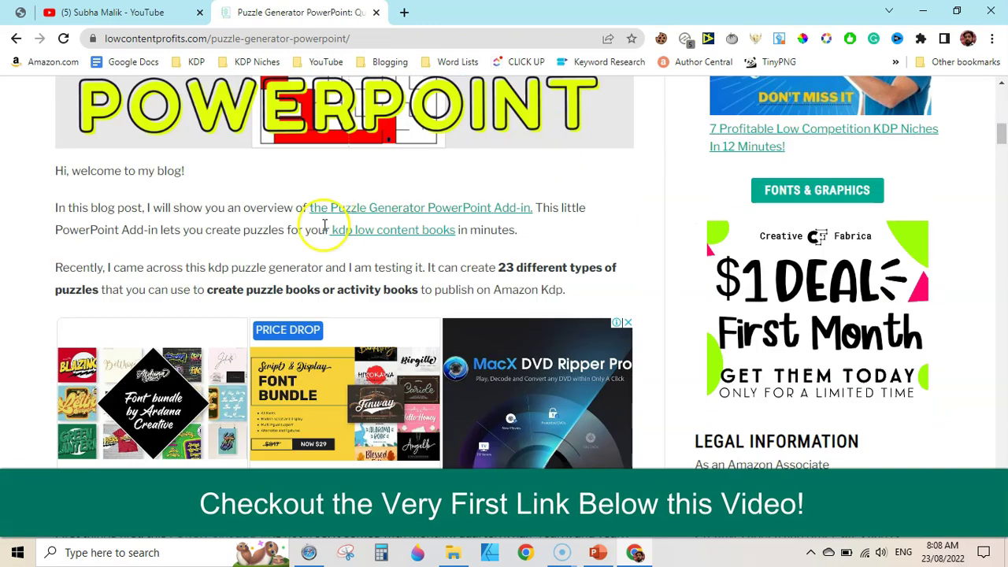
pyautogui.click(390, 212)
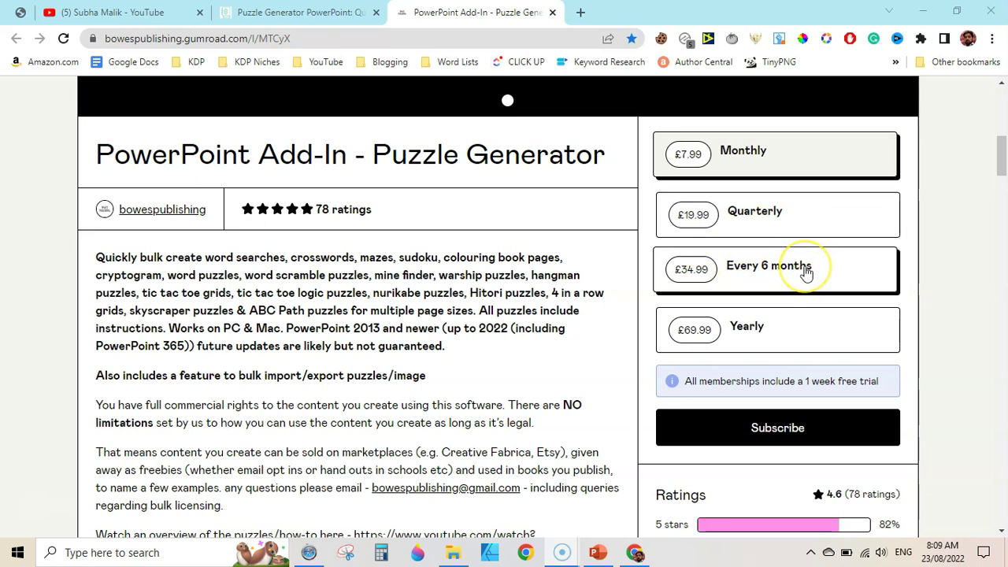
pyautogui.click(1000, 110)
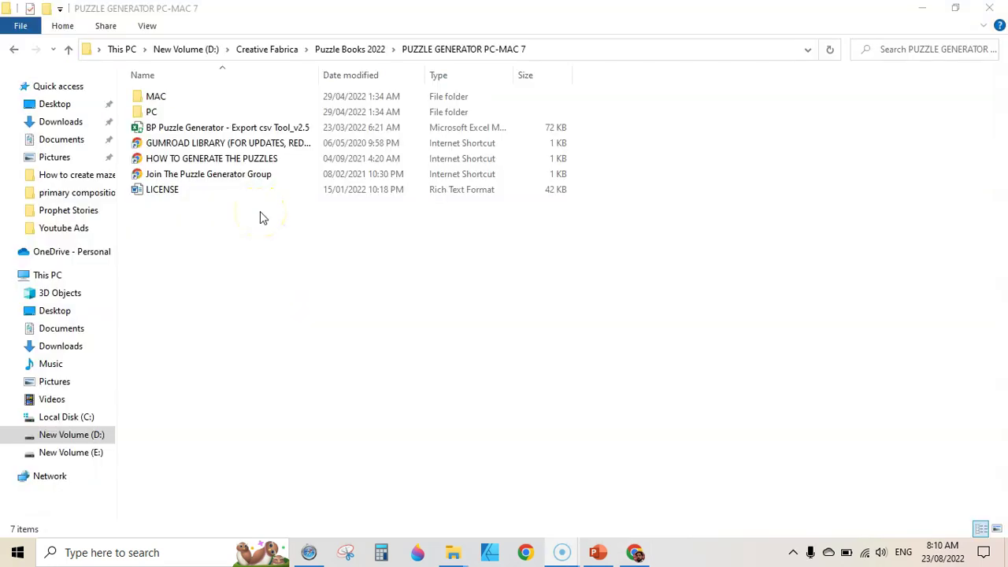
# Open the PC folder inside PUZZLE GENERATOR PC-MAC 7
pyautogui.click(219, 96)
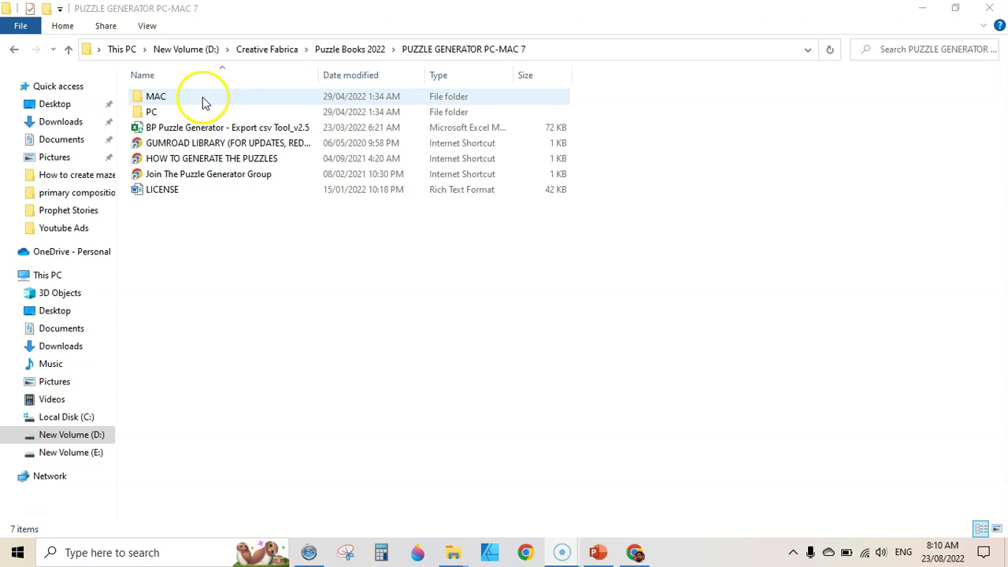
pyautogui.click(198, 204)
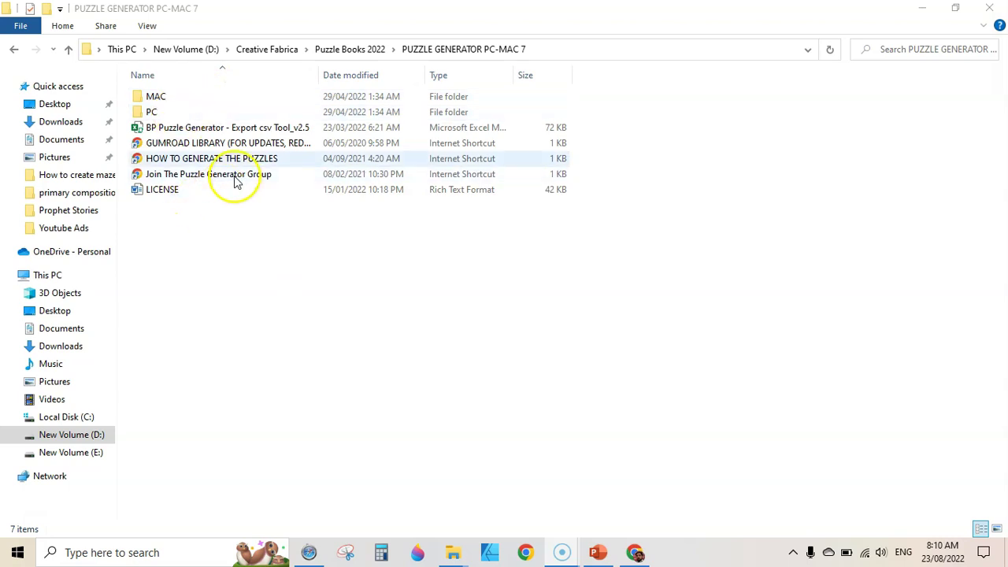
pyautogui.doubleClick(152, 112)
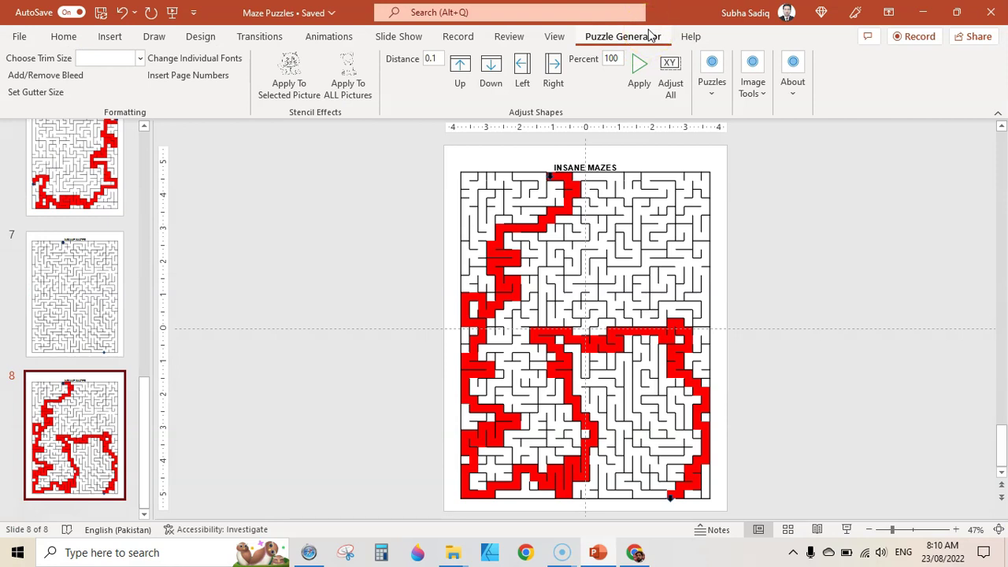
# Create a blank presentation, delete its title and subtitle placeholders, and list the Puzzle Generator puzzle types
pyautogui.click(26, 43)
pyautogui.click(36, 99)
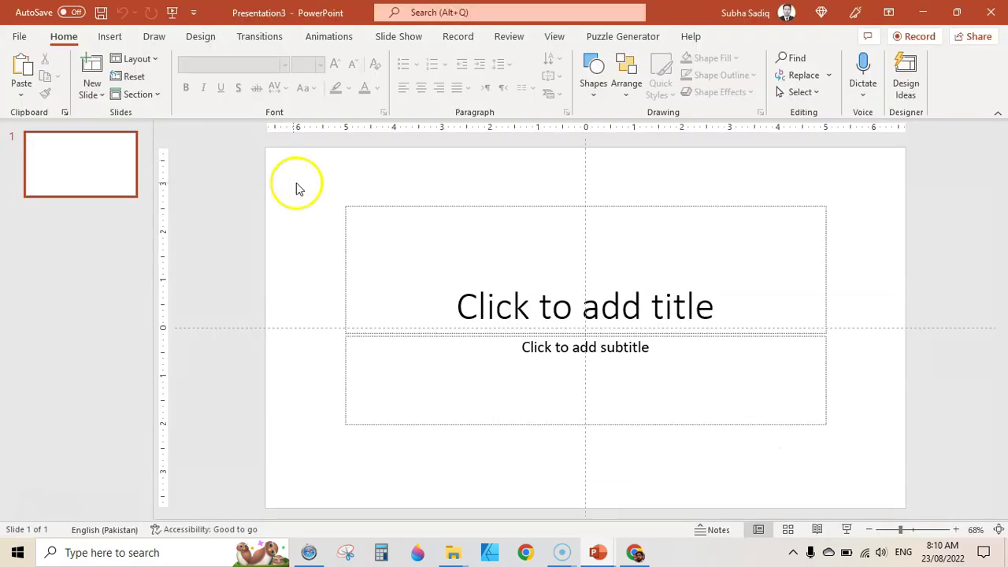
pyautogui.hotkey('ctrl', 'a')
pyautogui.press('Delete')
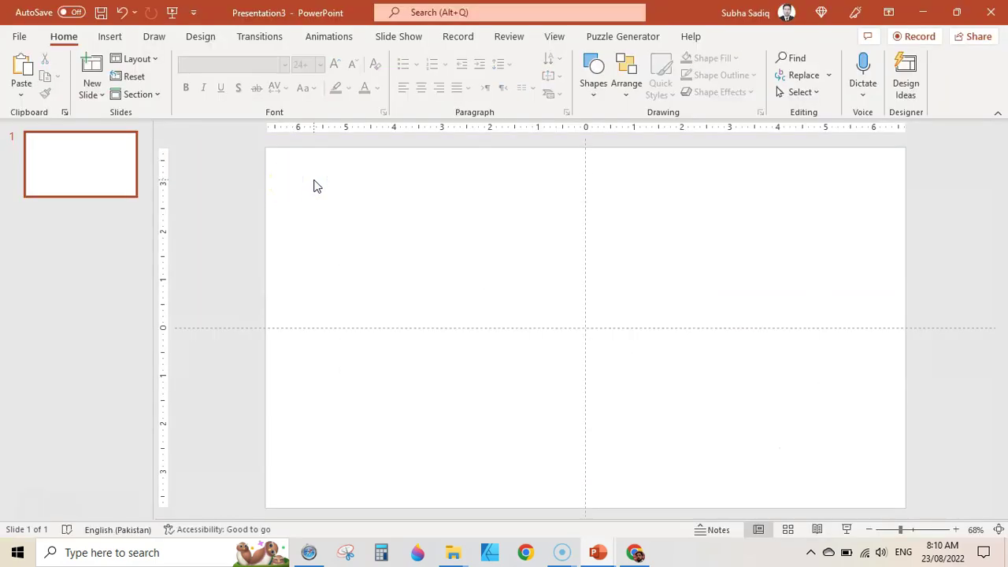
pyautogui.click(618, 36)
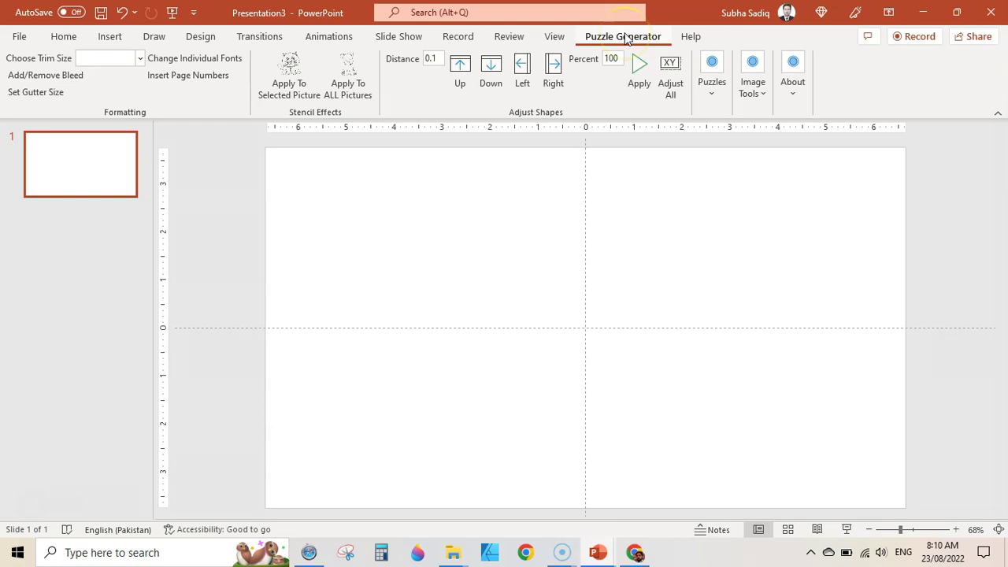
pyautogui.click(715, 90)
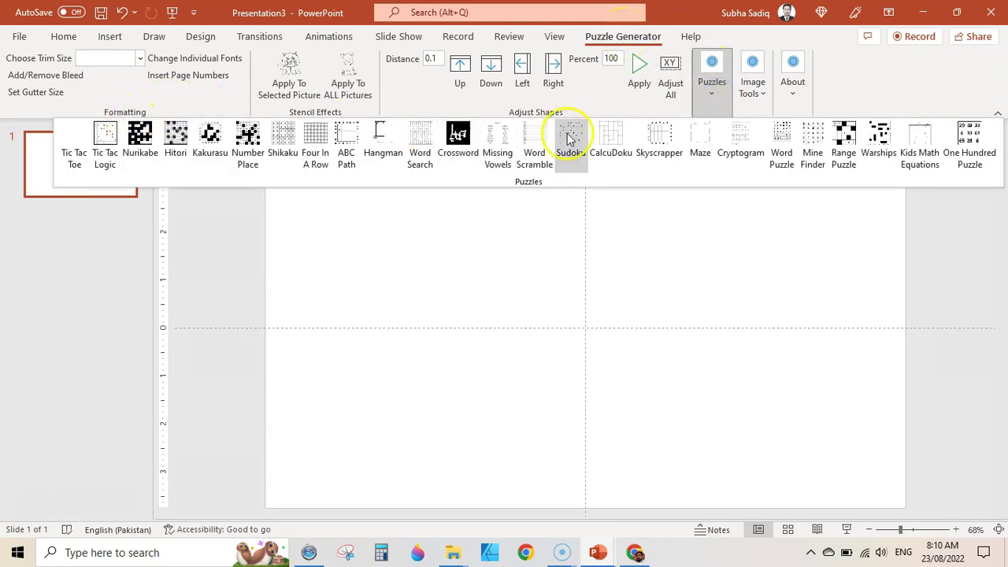
# Start the Maze wizard with no game explanation, review the Insane, grid 29 settings, and close it
pyautogui.click(703, 149)
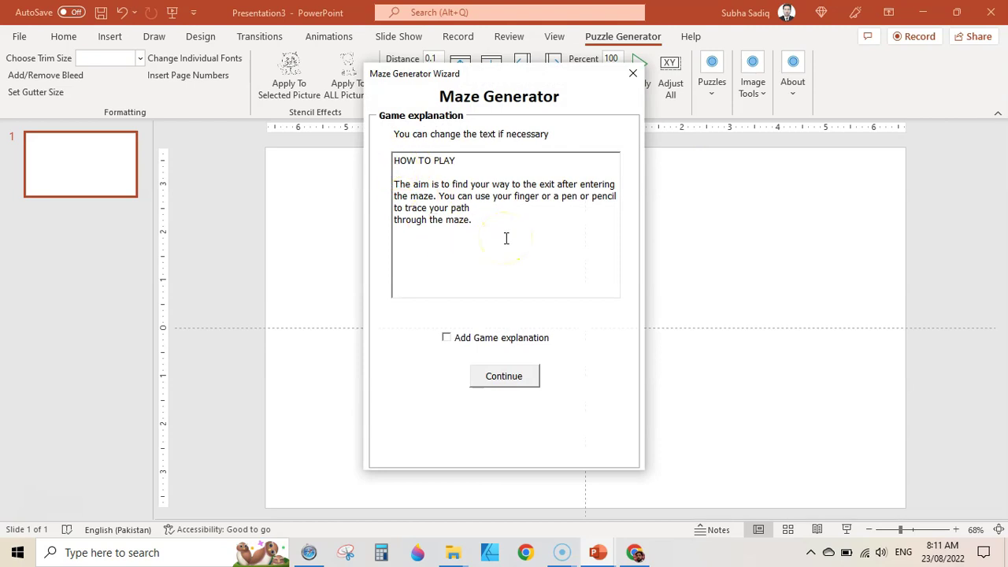
pyautogui.click(447, 343)
pyautogui.click(455, 349)
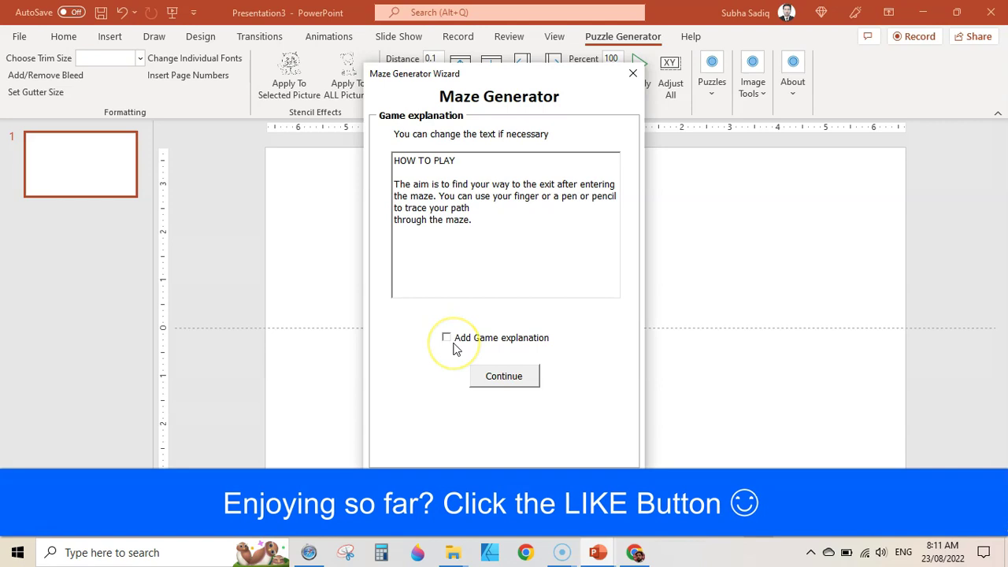
pyautogui.click(505, 376)
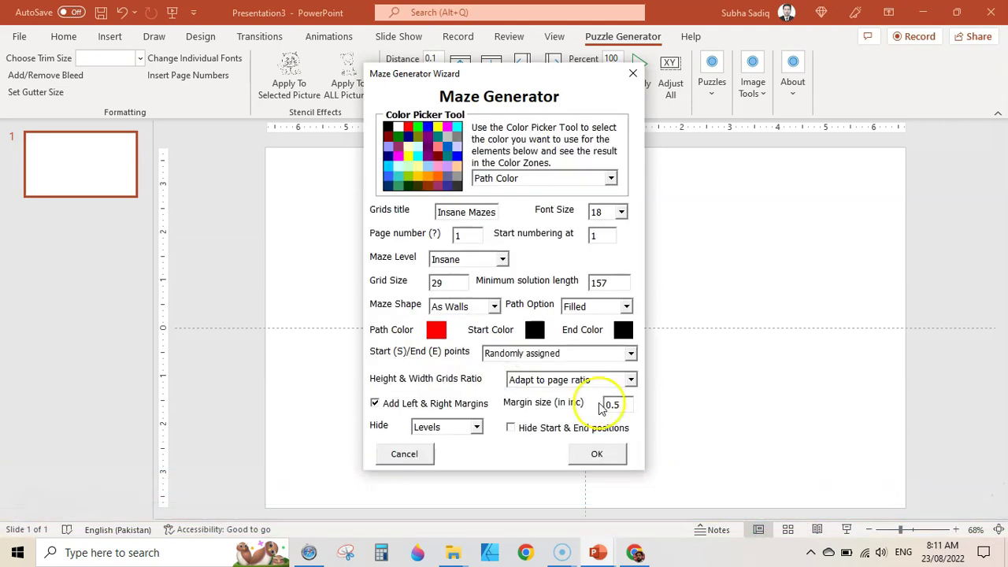
pyautogui.click(634, 78)
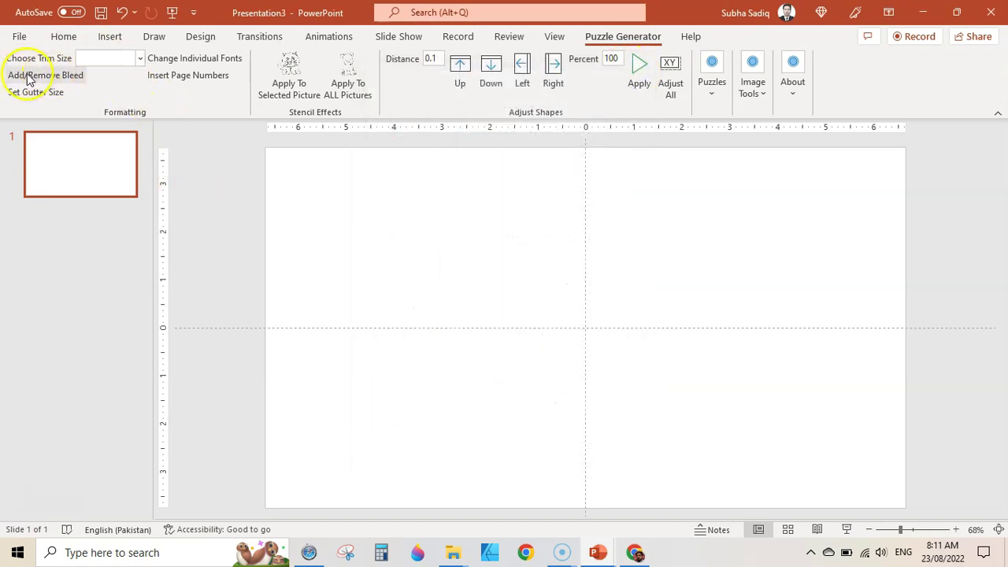
# Set the trim size to 8.5x11 in, then add and remove the bleed
pyautogui.click(140, 58)
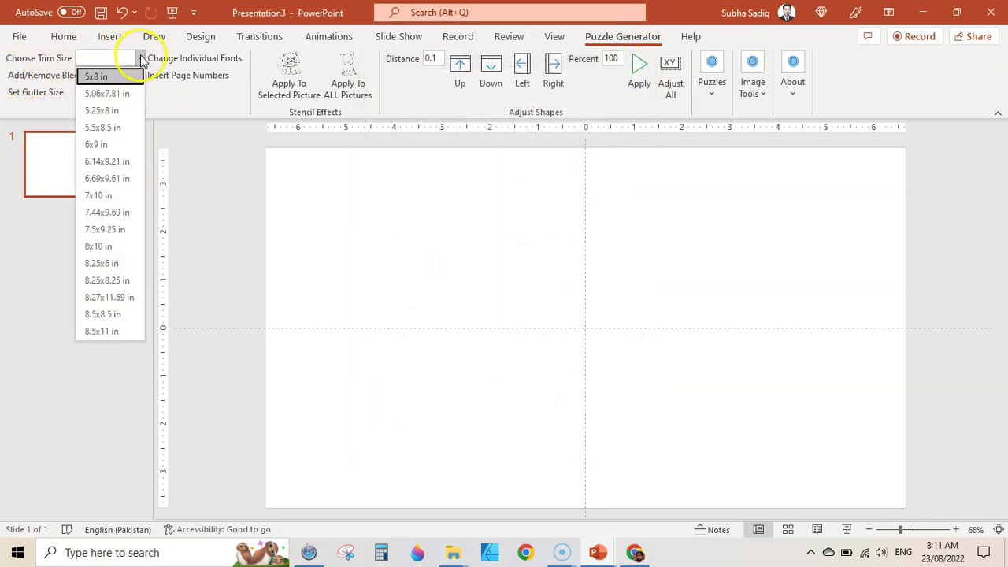
pyautogui.click(116, 332)
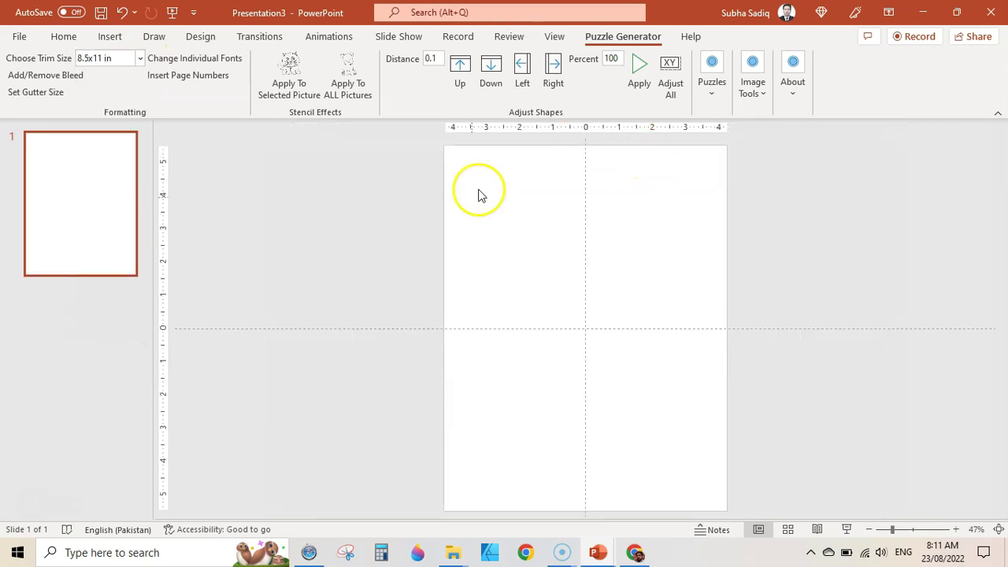
pyautogui.click(55, 75)
pyautogui.click(604, 313)
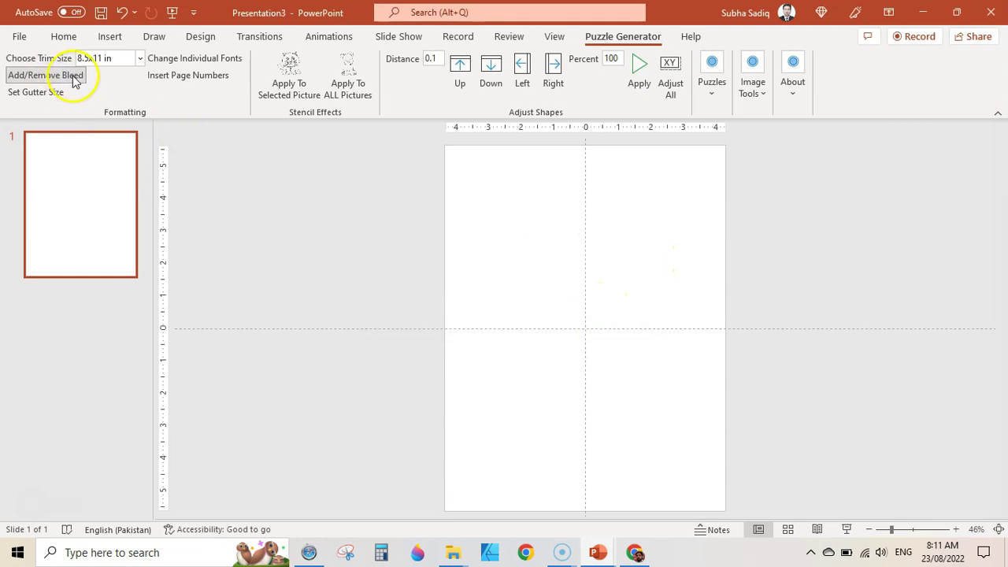
pyautogui.click(72, 74)
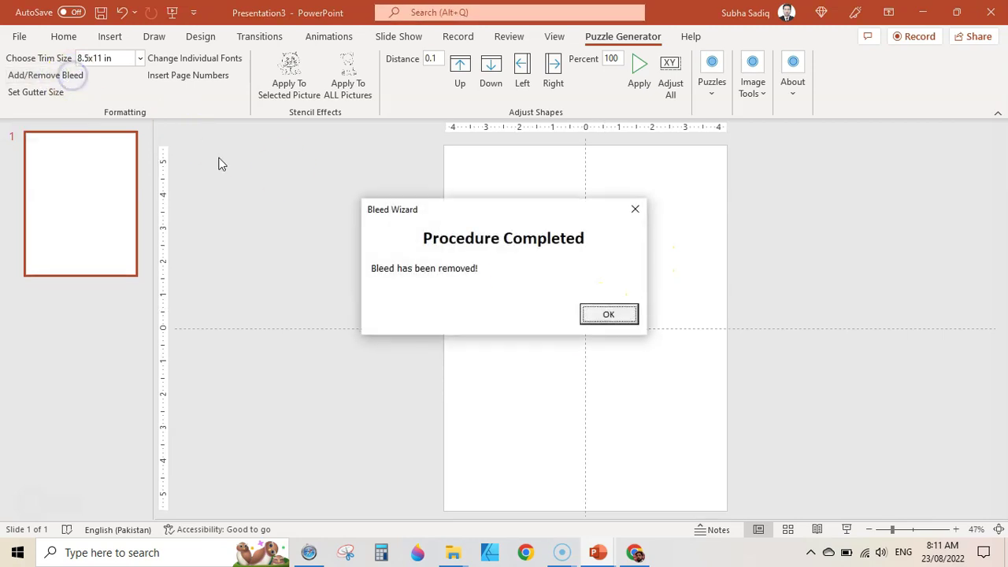
pyautogui.click(606, 311)
# Enter a 0.5 gutter size in place of 1.5, then cancel the gutter change
pyautogui.click(29, 93)
pyautogui.click(508, 292)
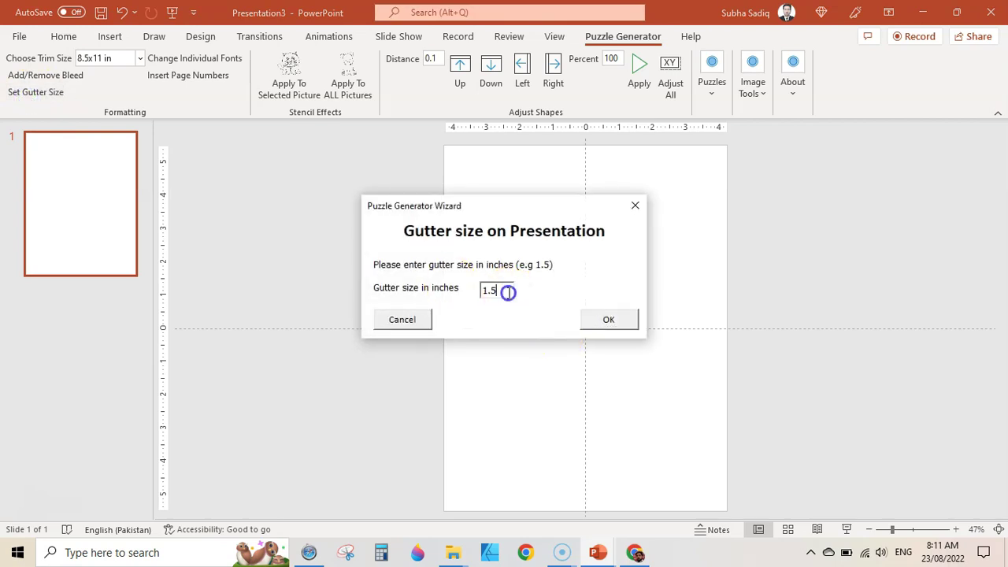
pyautogui.press('BackSpace')
pyautogui.press('BackSpace')
pyautogui.press('BackSpace')
pyautogui.write('0.5')
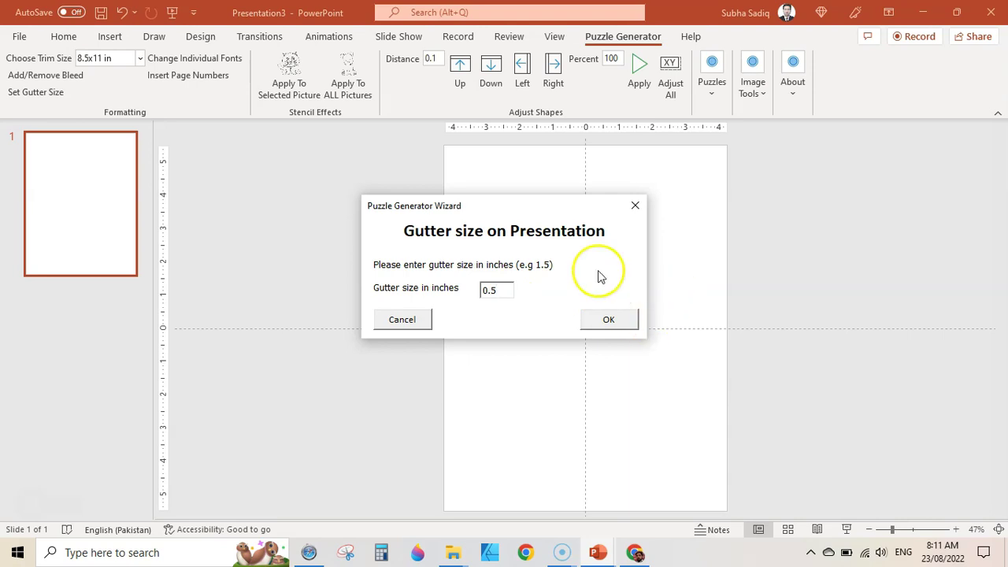
pyautogui.click(403, 320)
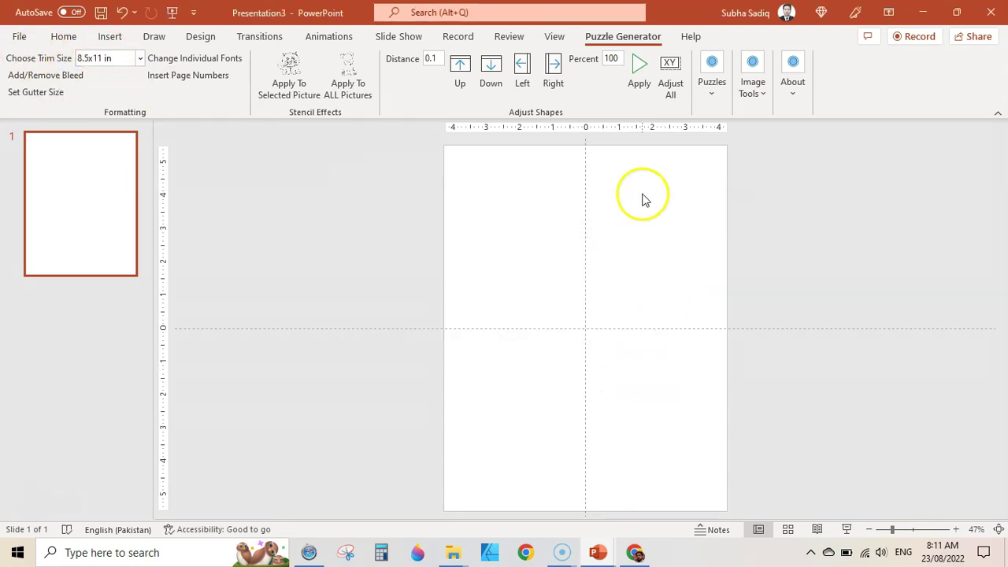
# Reopen the Maze generator wizard and set the path colour to grey
pyautogui.click(713, 91)
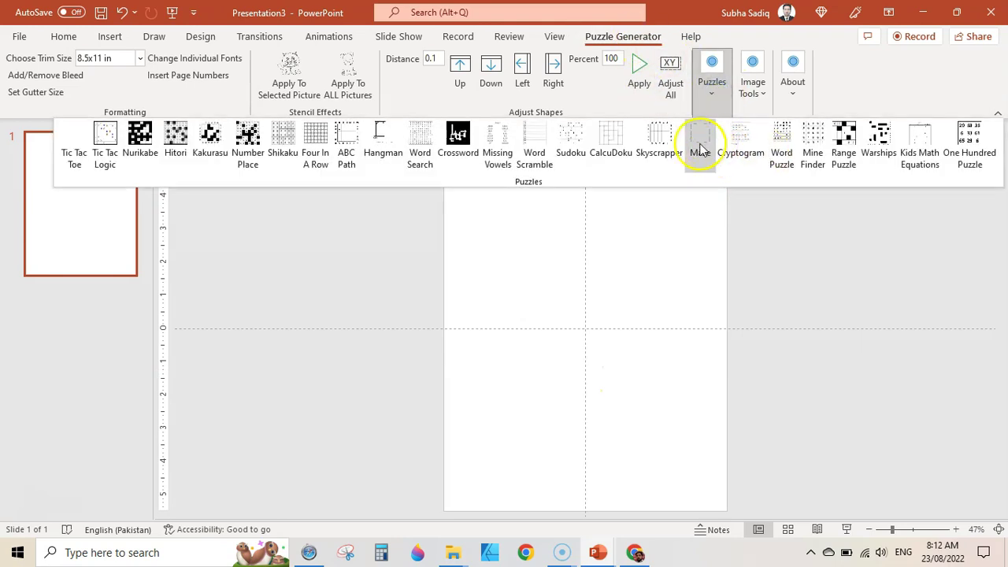
pyautogui.click(700, 146)
pyautogui.click(504, 379)
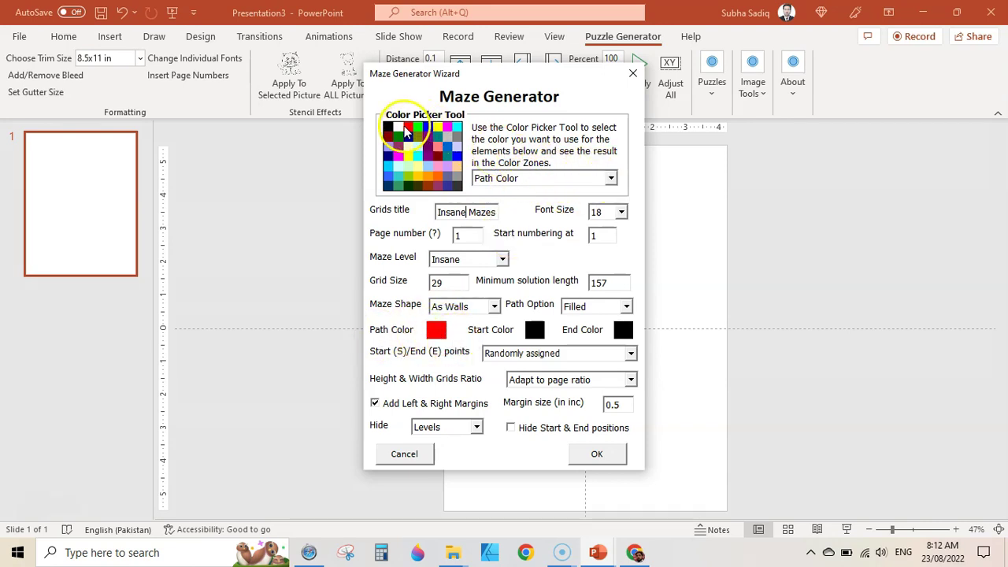
pyautogui.click(448, 138)
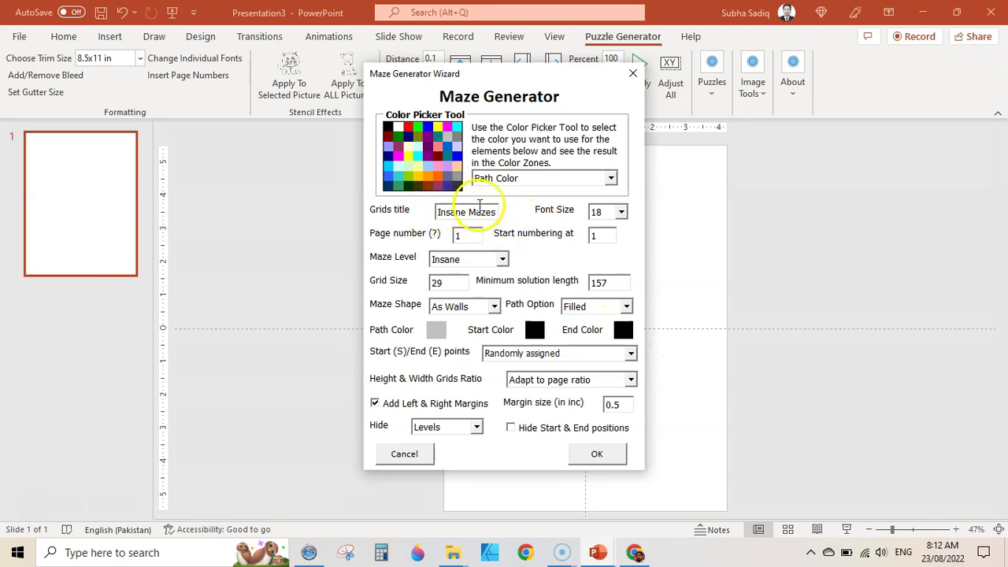
# Retitle the grids 'Easy Maze Puzzle' and set the maze level to Easy
pyautogui.click(471, 211)
pyautogui.press('BackSpace')
pyautogui.press('BackSpace')
pyautogui.press('BackSpace')
pyautogui.press('BackSpace')
pyautogui.press('BackSpace')
pyautogui.press('BackSpace')
pyautogui.press('BackSpace')
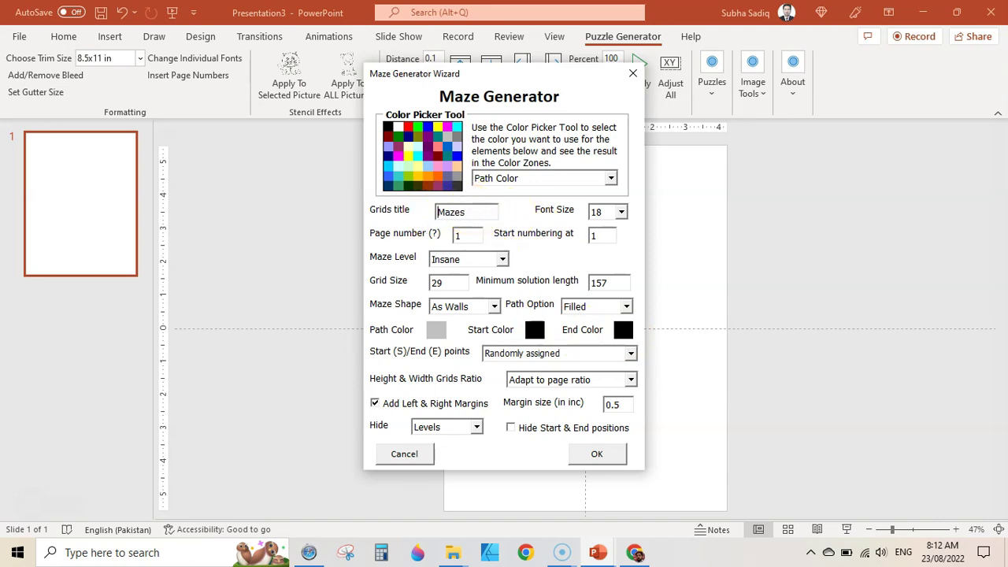
pyautogui.write('Easy')
pyautogui.press('End')
pyautogui.write('F')
pyautogui.press('BackSpace')
pyautogui.press('BackSpace')
pyautogui.press('BackSpace')
pyautogui.write('Puzzle')
pyautogui.click(462, 236)
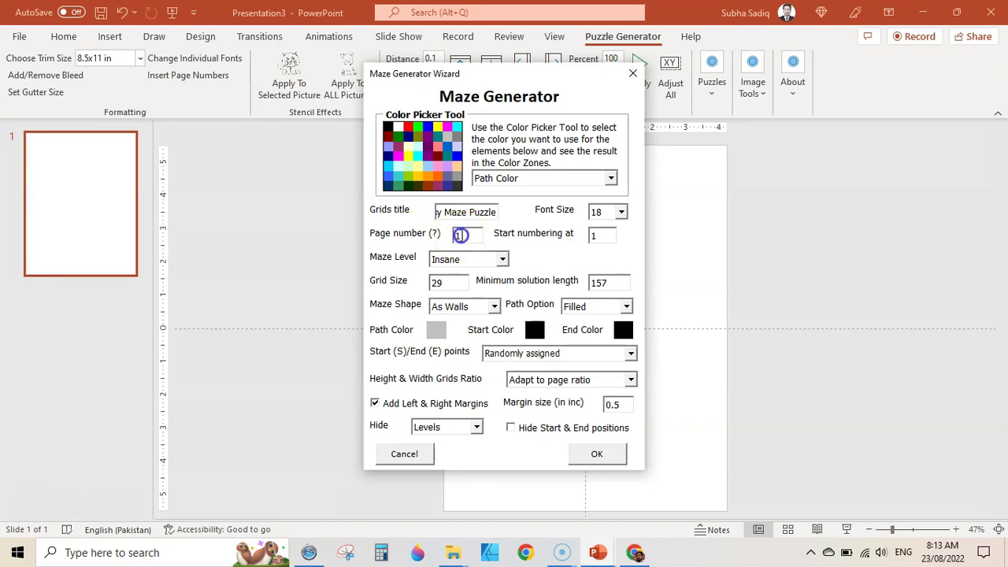
pyautogui.click(603, 237)
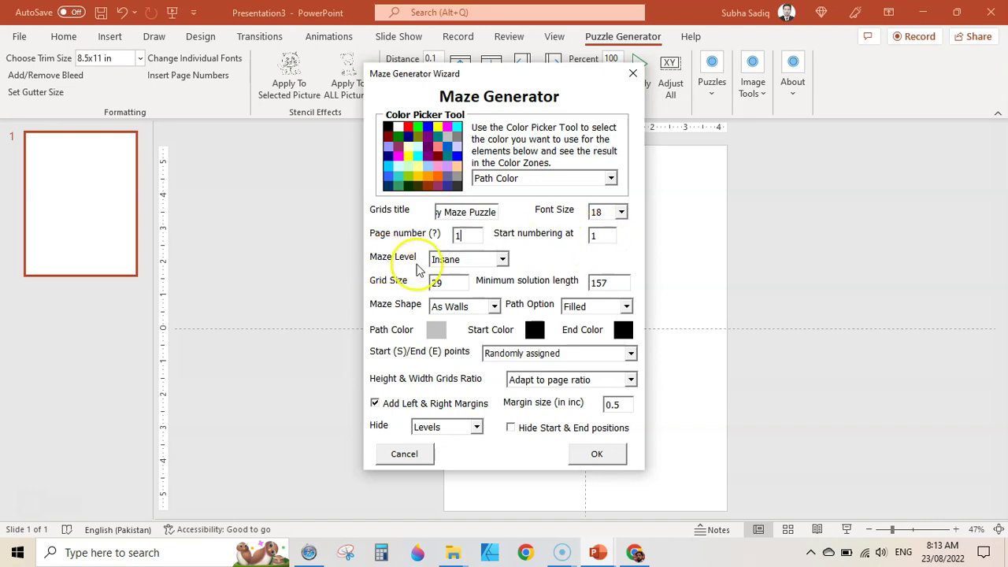
pyautogui.click(503, 260)
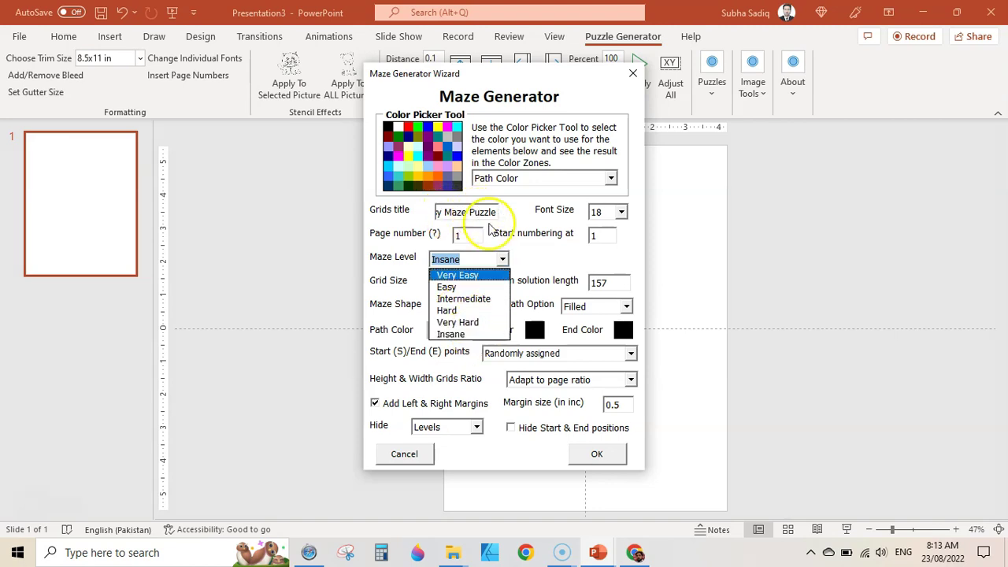
pyautogui.click(452, 289)
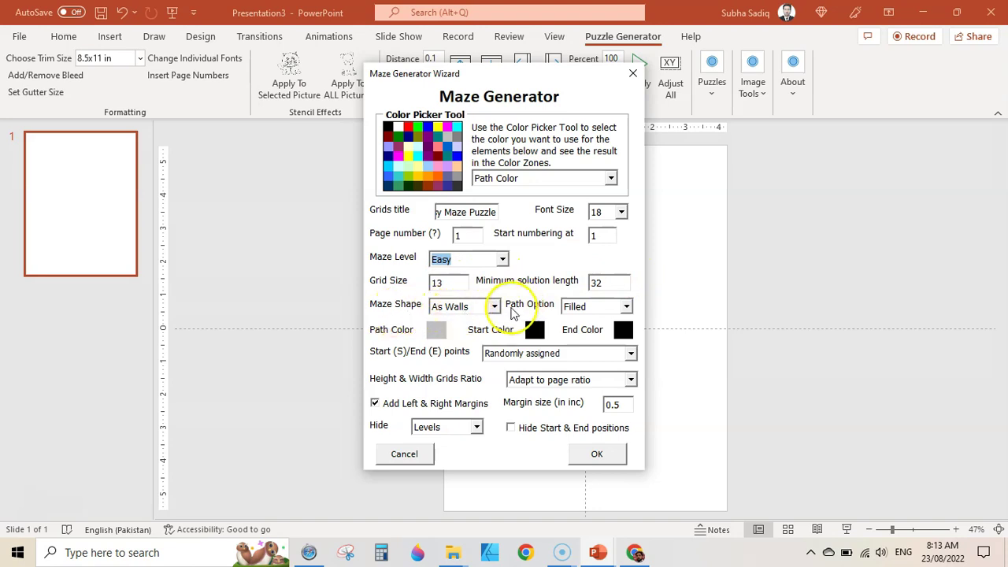
# Keep walls maze shape and Filled path style, and make the solution path red
pyautogui.click(496, 306)
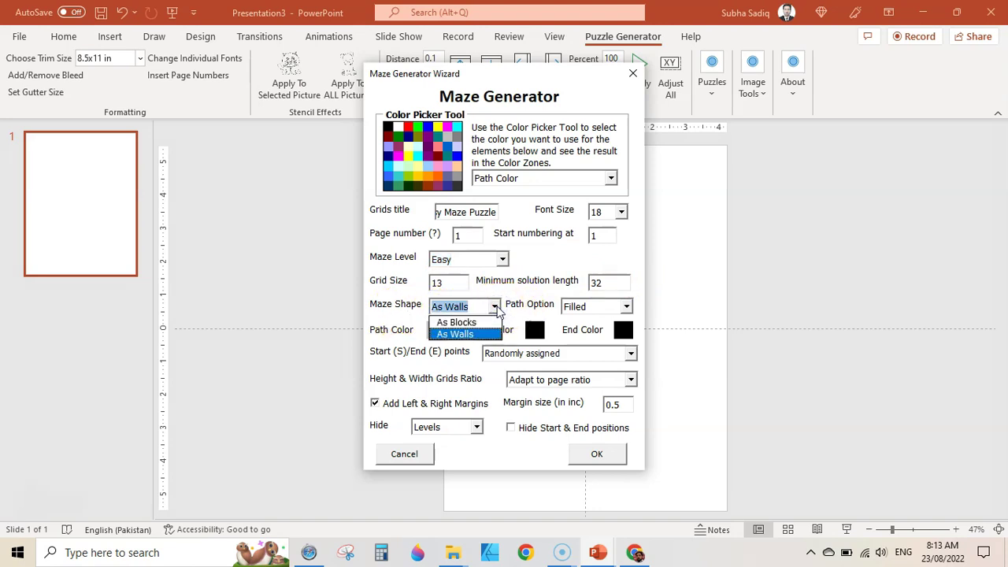
pyautogui.click(455, 335)
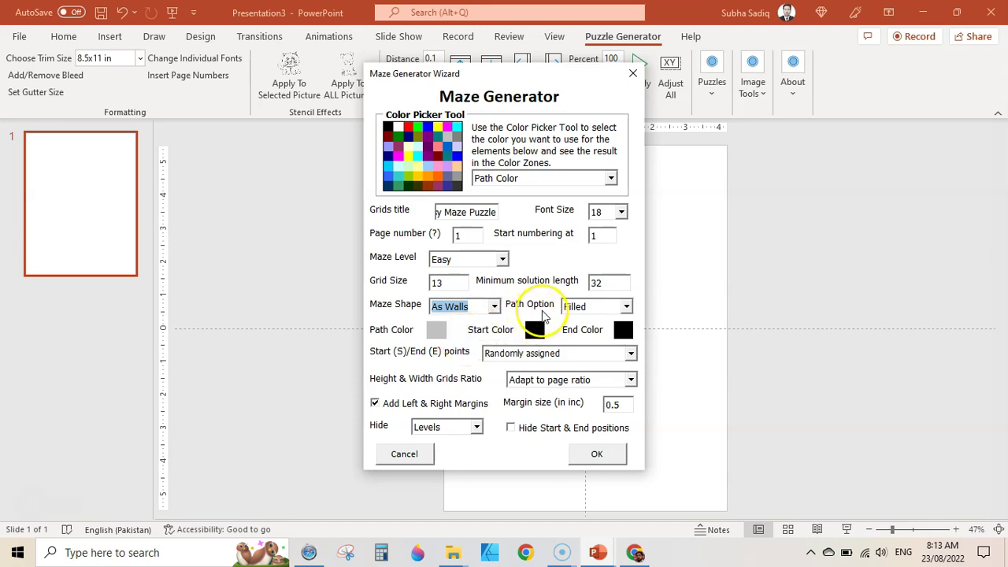
pyautogui.click(628, 307)
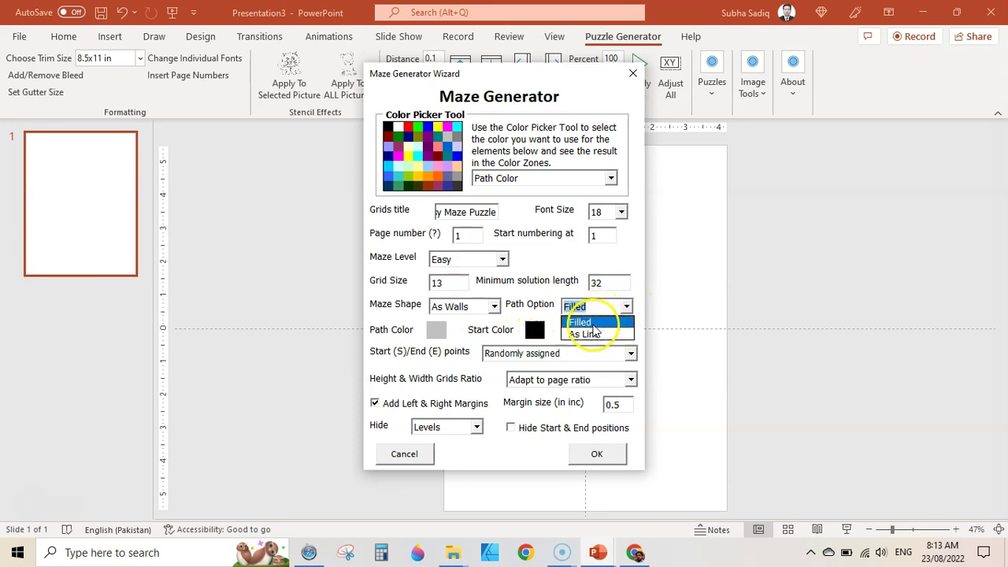
pyautogui.click(594, 325)
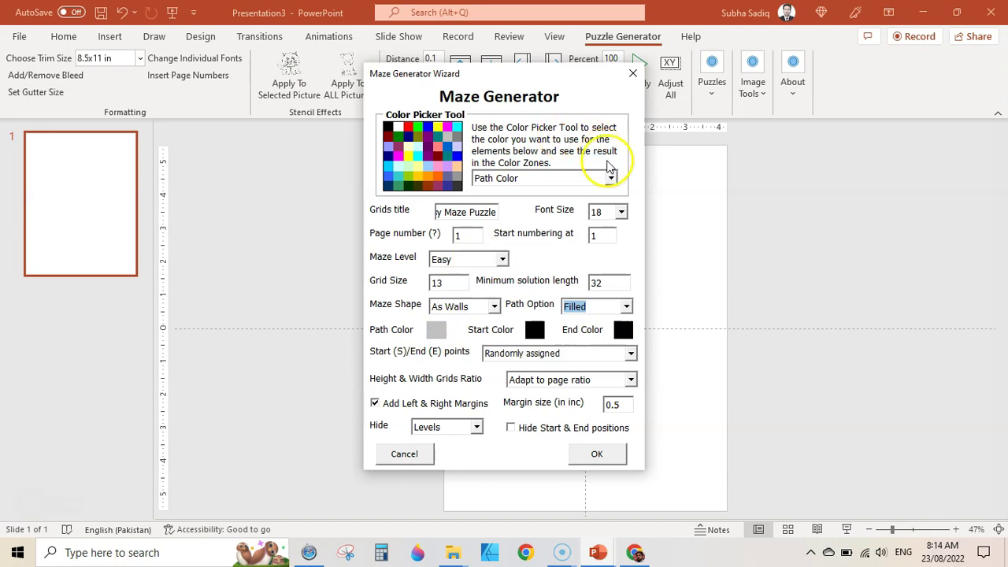
pyautogui.click(408, 127)
pyautogui.click(438, 331)
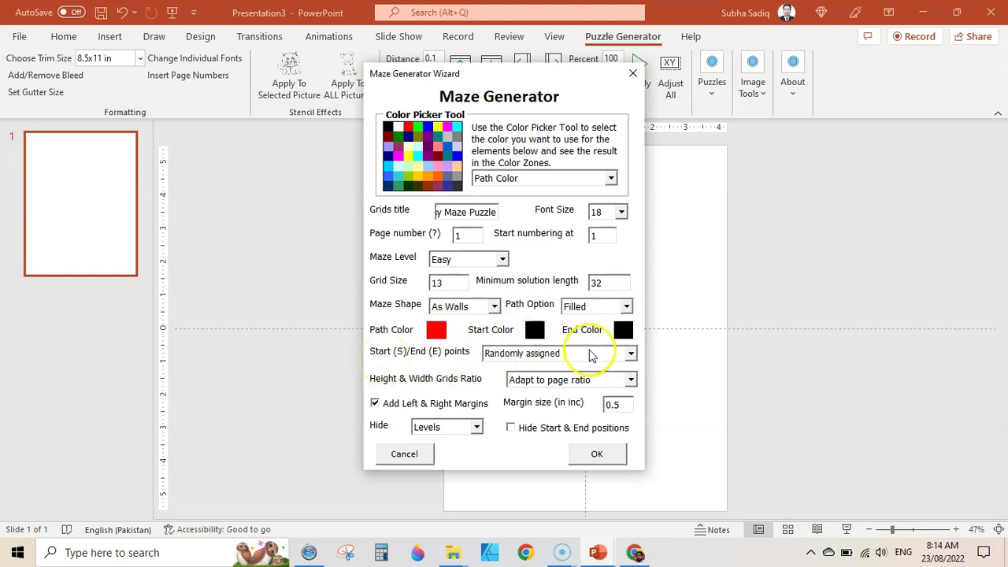
# Start top left, end bottom right, adapt grids to page ratio, and keep left/right margins on
pyautogui.click(631, 354)
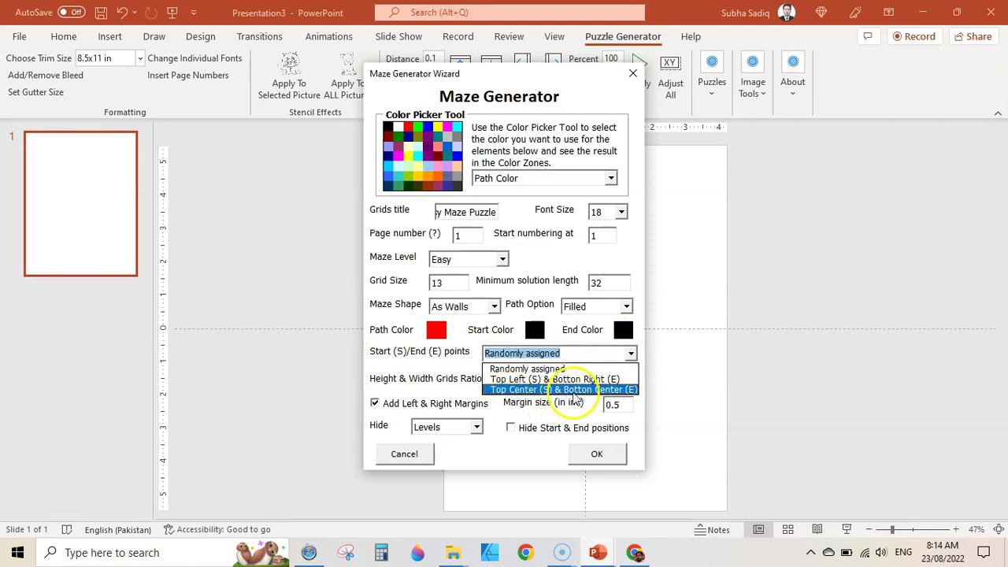
pyautogui.click(552, 380)
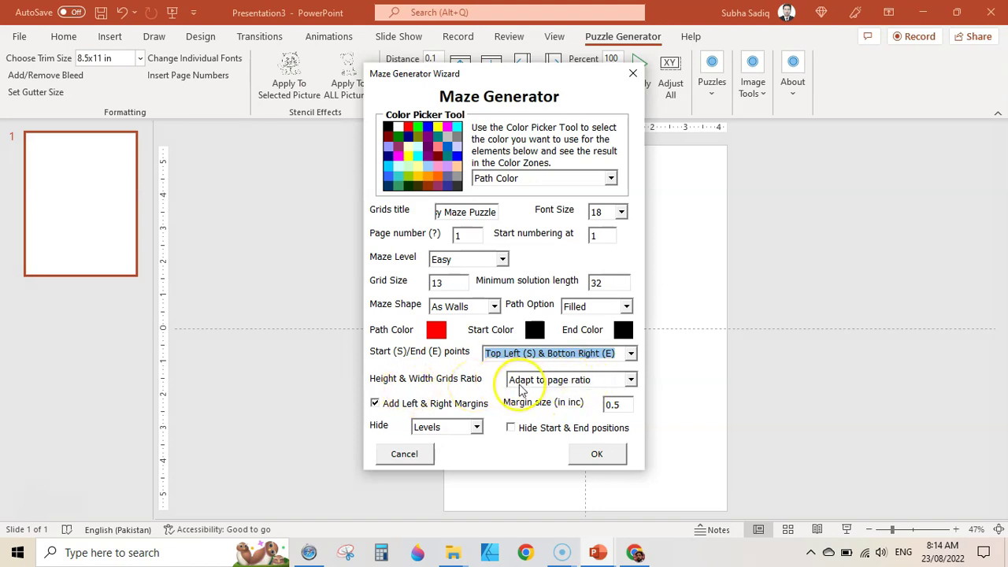
pyautogui.click(632, 381)
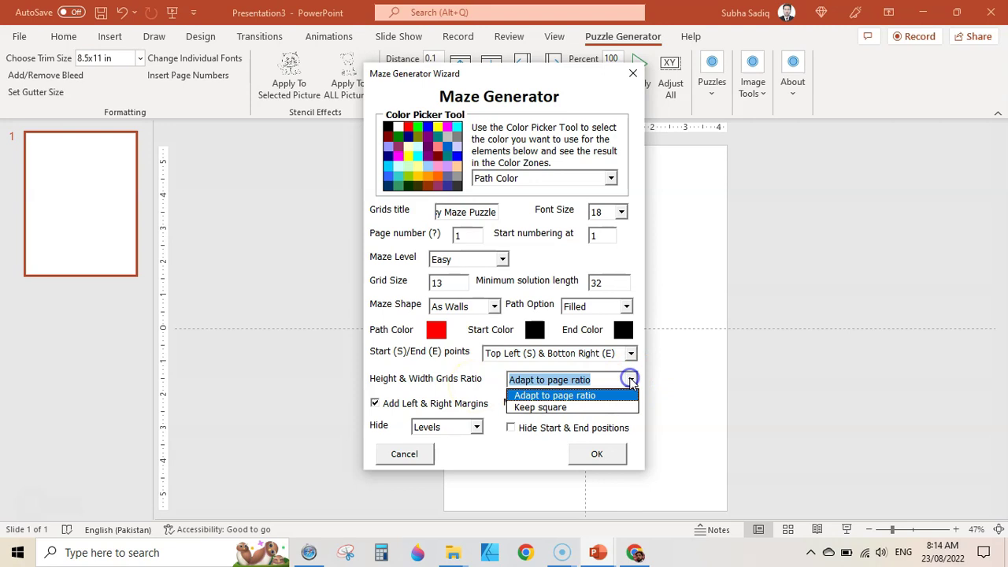
pyautogui.click(599, 395)
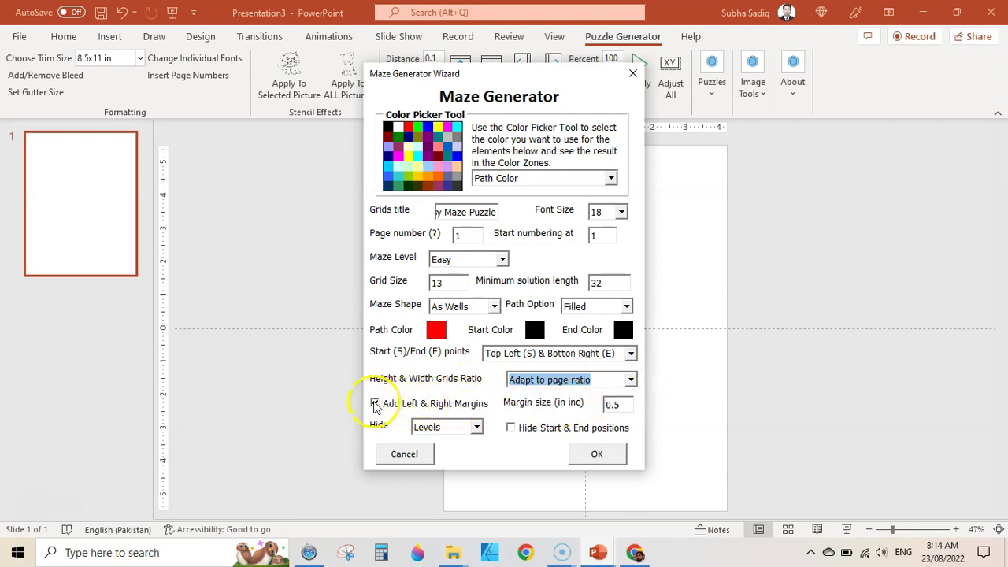
pyautogui.click(375, 403)
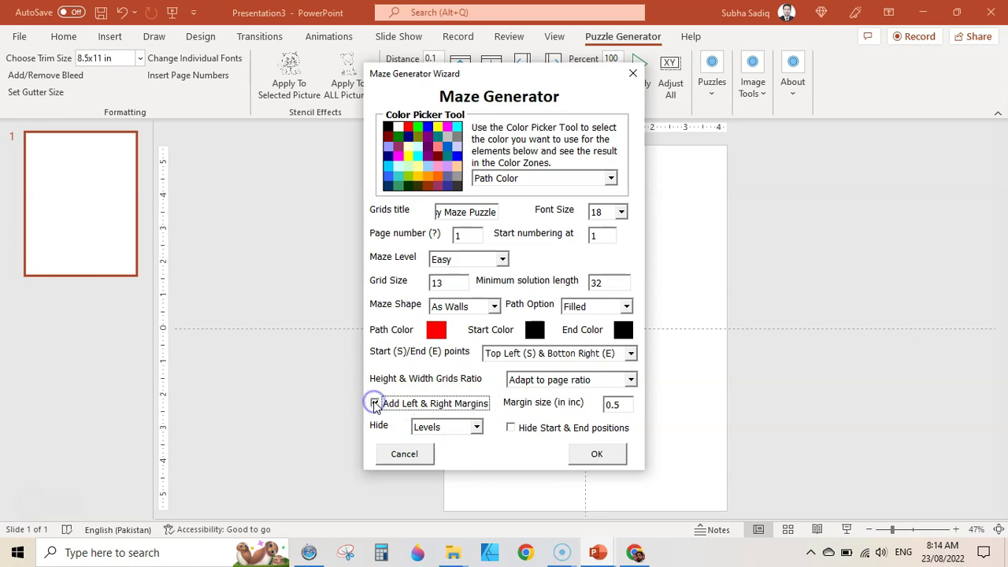
pyautogui.click(375, 405)
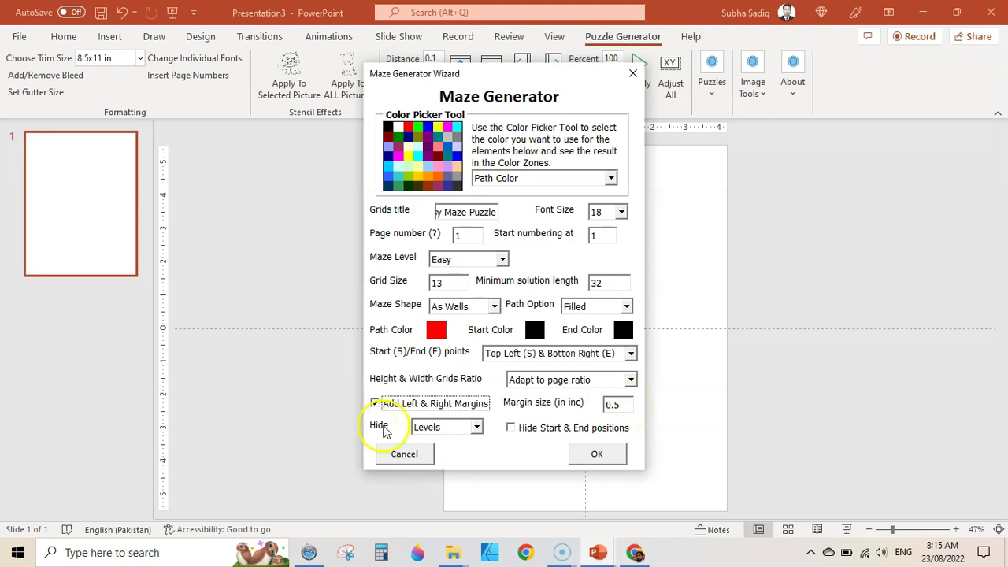
# Set Hide to Levels and generate the Easy maze
pyautogui.click(476, 427)
pyautogui.click(455, 442)
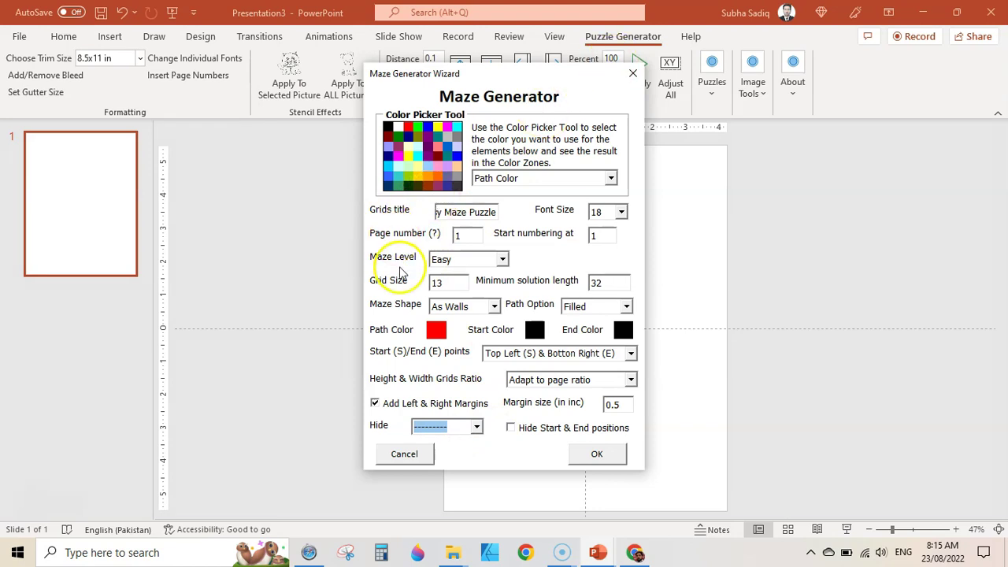
pyautogui.click(478, 428)
pyautogui.click(451, 477)
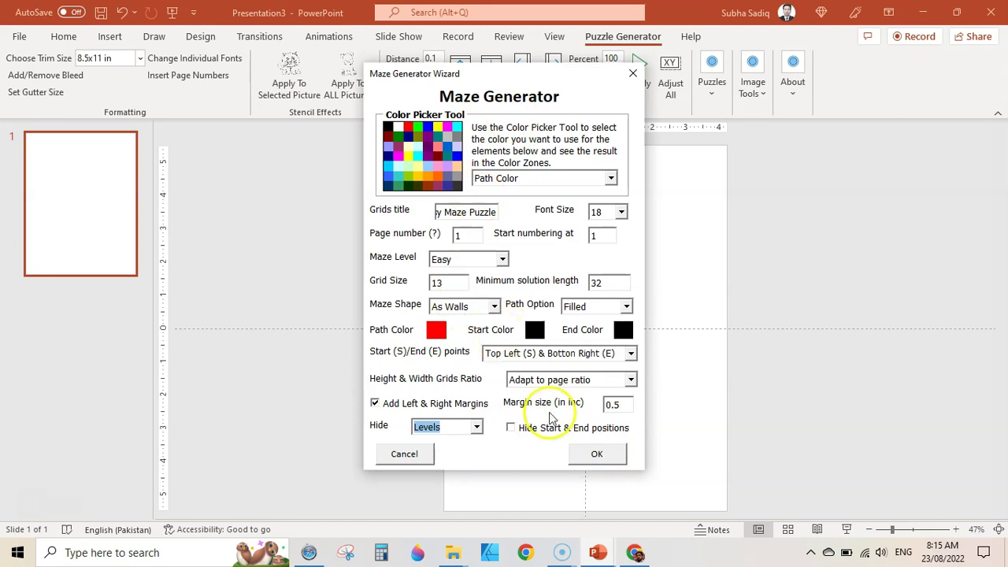
pyautogui.click(597, 454)
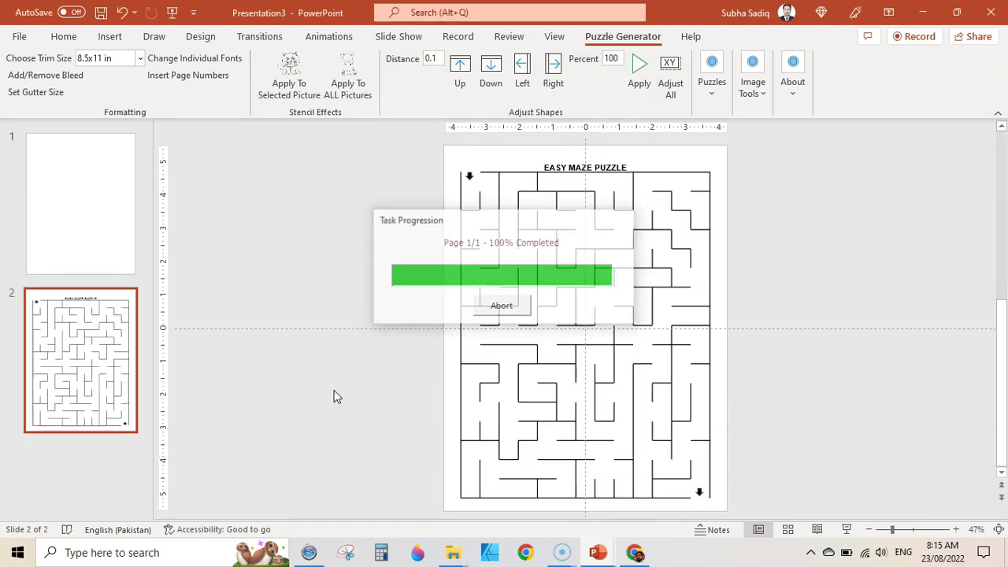
# Dismiss the completion message and open the slide context menu below slide 2
pyautogui.click(606, 314)
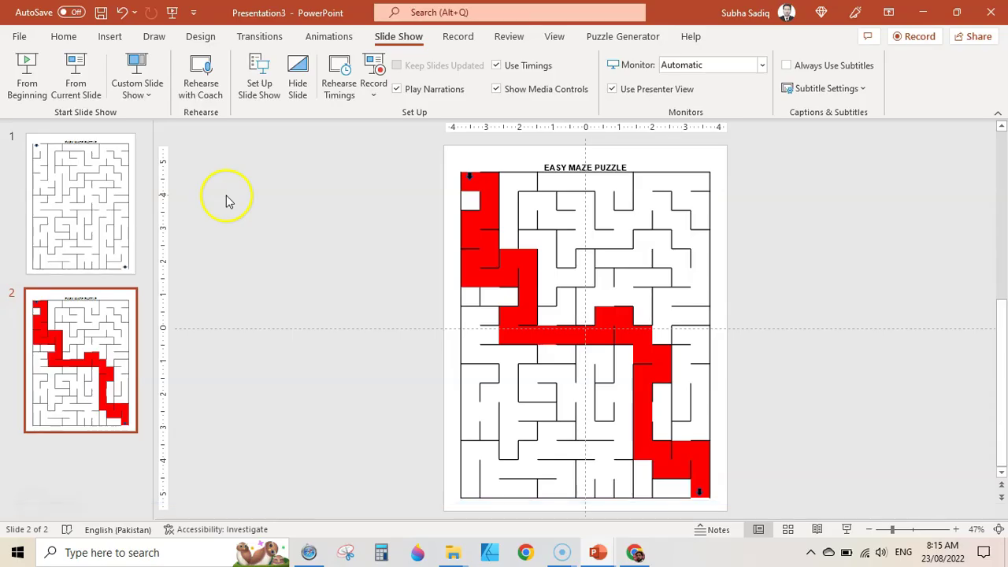
pyautogui.click(102, 455)
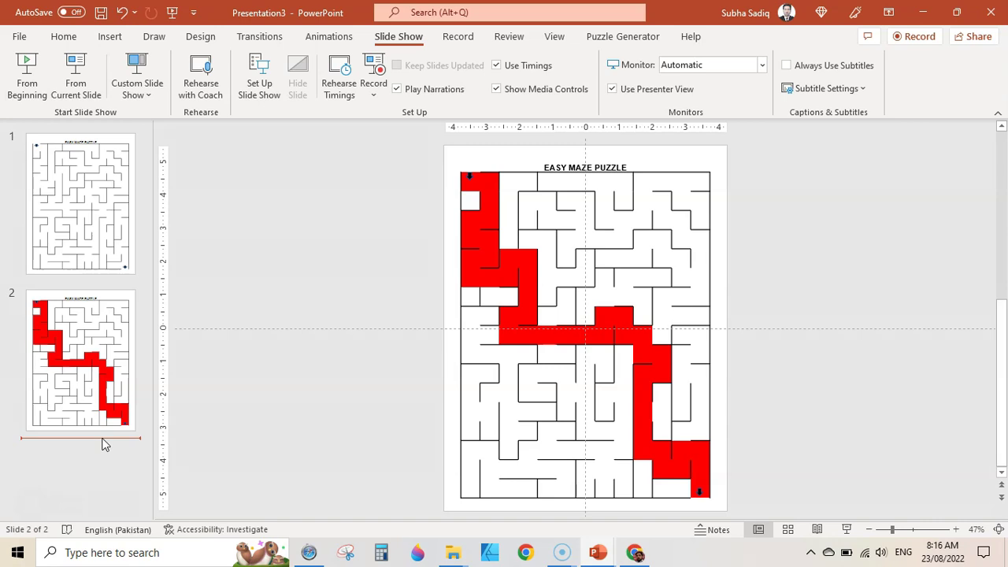
pyautogui.rightClick(102, 445)
# Add a blank slide 3 after slide 2 and launch Puzzle Generator's Maze wizard
pyautogui.click(142, 498)
pyautogui.click(533, 236)
pyautogui.click(608, 38)
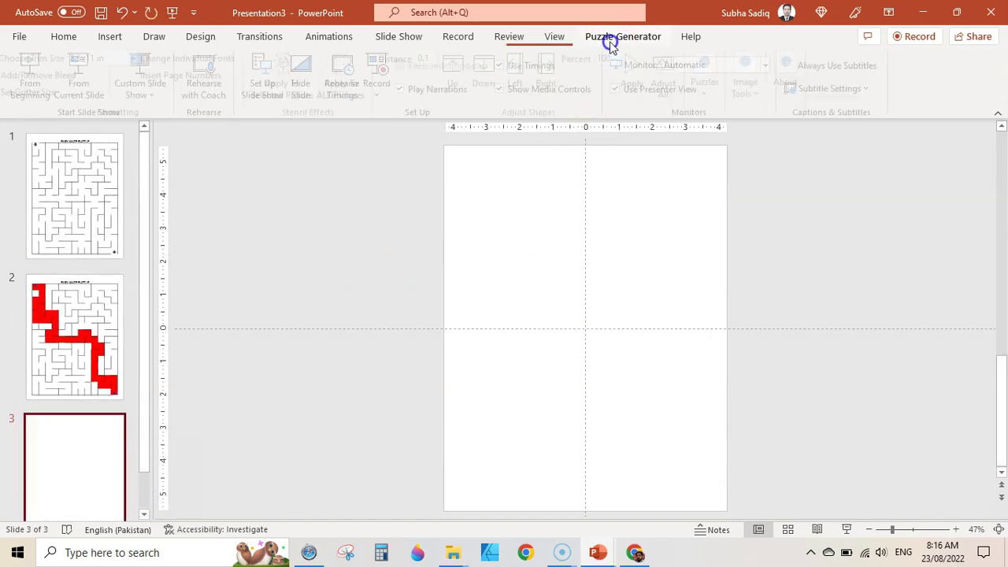
pyautogui.click(712, 87)
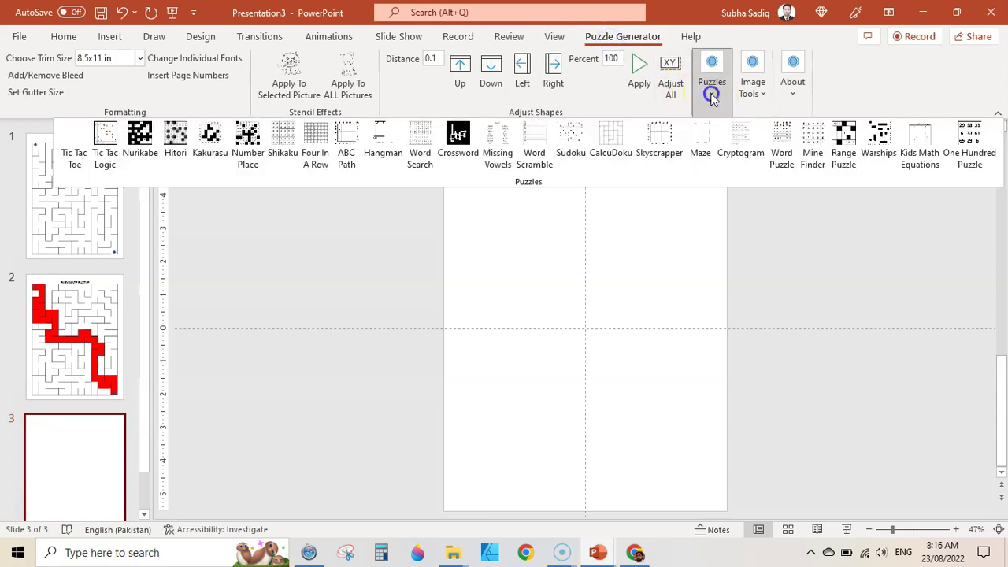
pyautogui.click(702, 152)
pyautogui.click(509, 377)
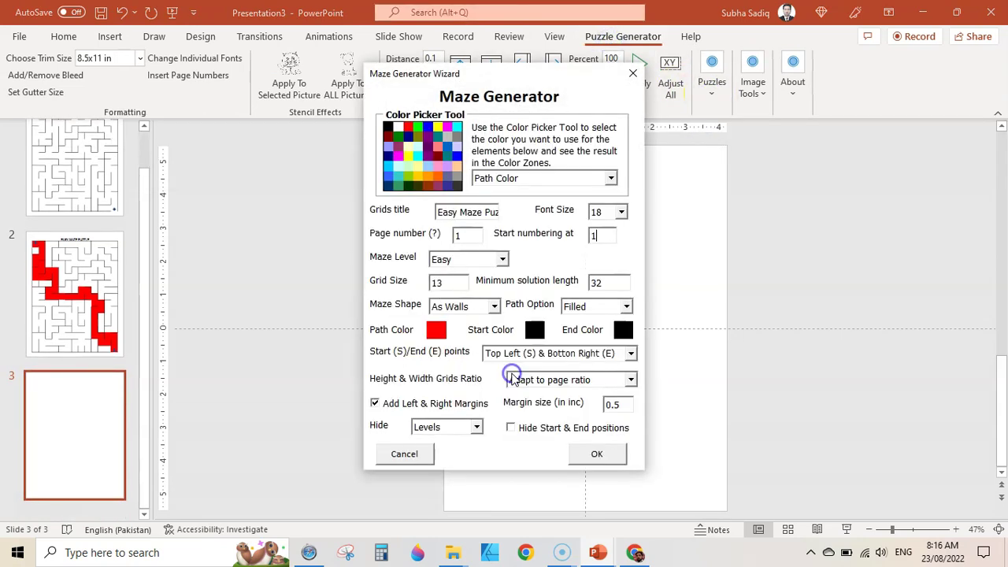
# Generate an Intermediate maze from Top Center to Bottom Center with the solution path drawn As Line
pyautogui.click(502, 260)
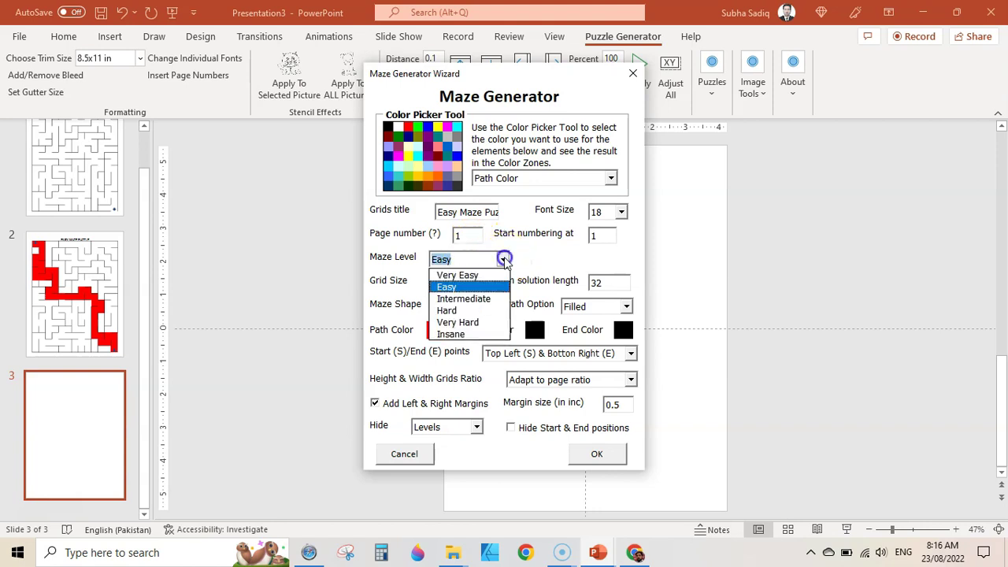
pyautogui.click(469, 299)
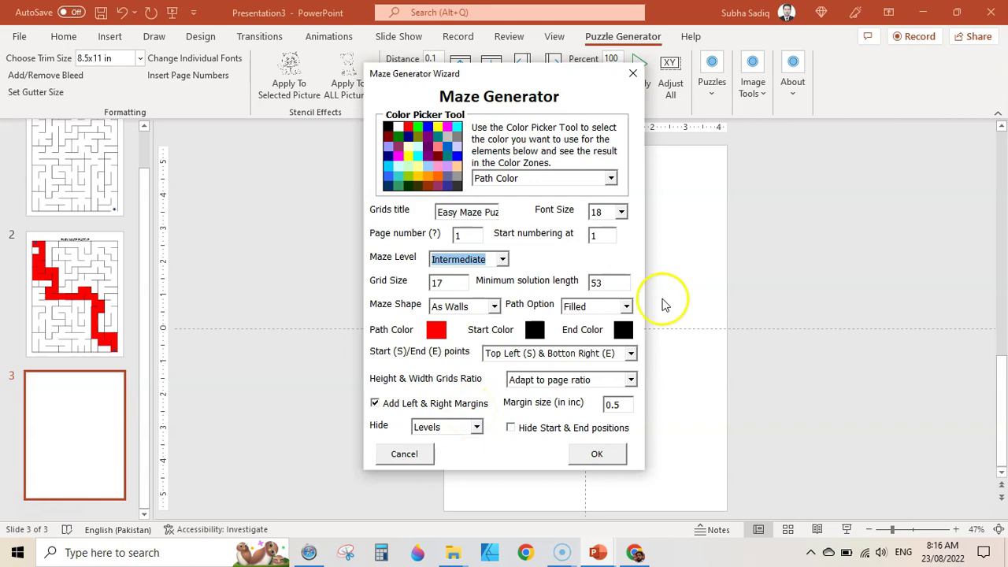
pyautogui.click(592, 353)
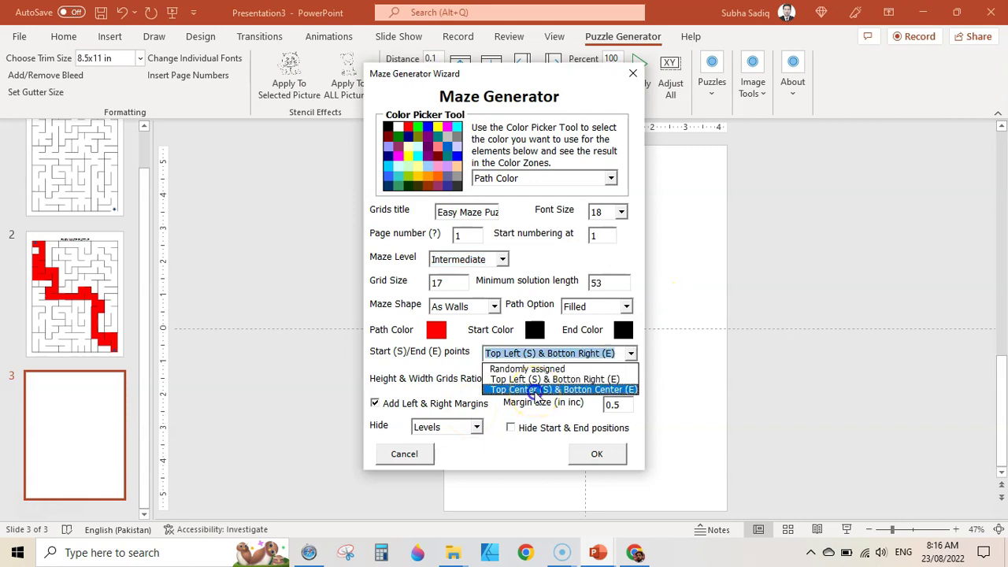
pyautogui.click(536, 390)
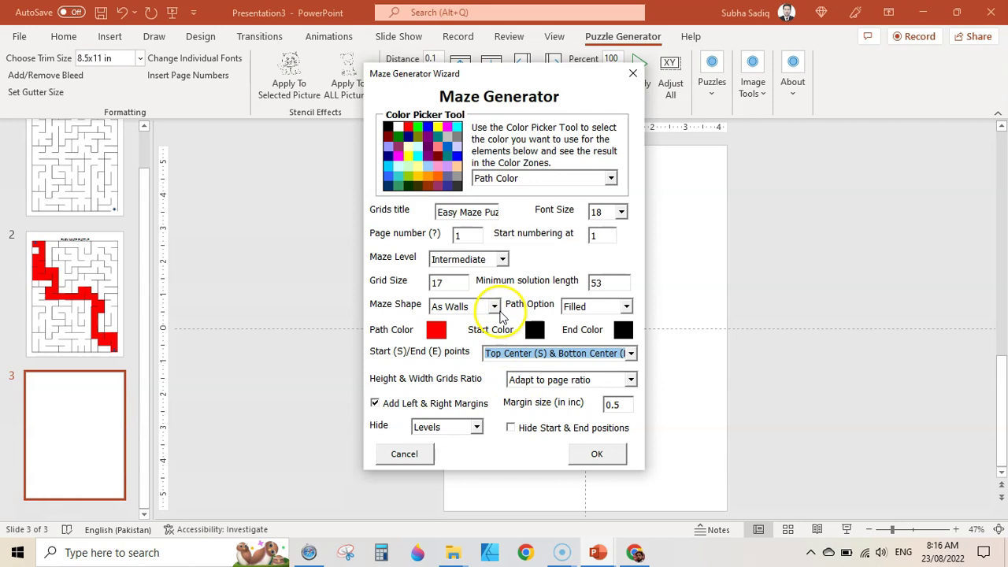
pyautogui.click(627, 306)
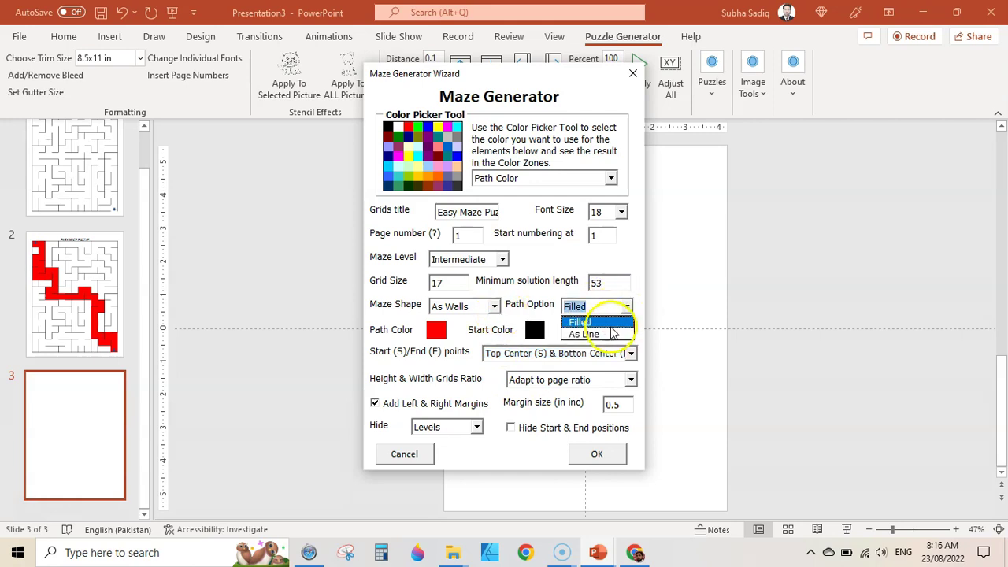
pyautogui.click(613, 334)
pyautogui.click(597, 454)
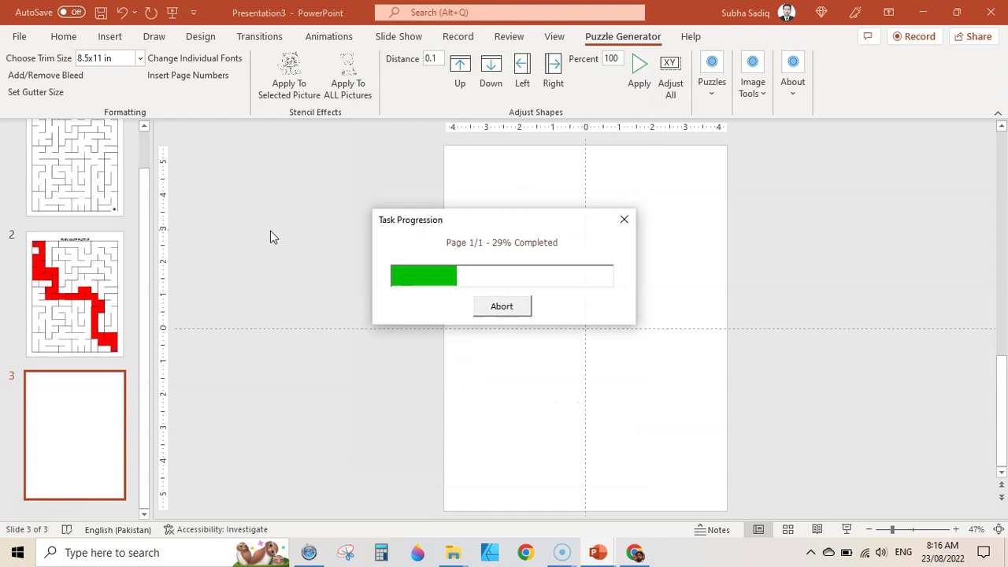
# Play the deck from the beginning to check slide 3's Intermediate maze and its red line solution on slide 4
pyautogui.click(622, 312)
pyautogui.click(105, 276)
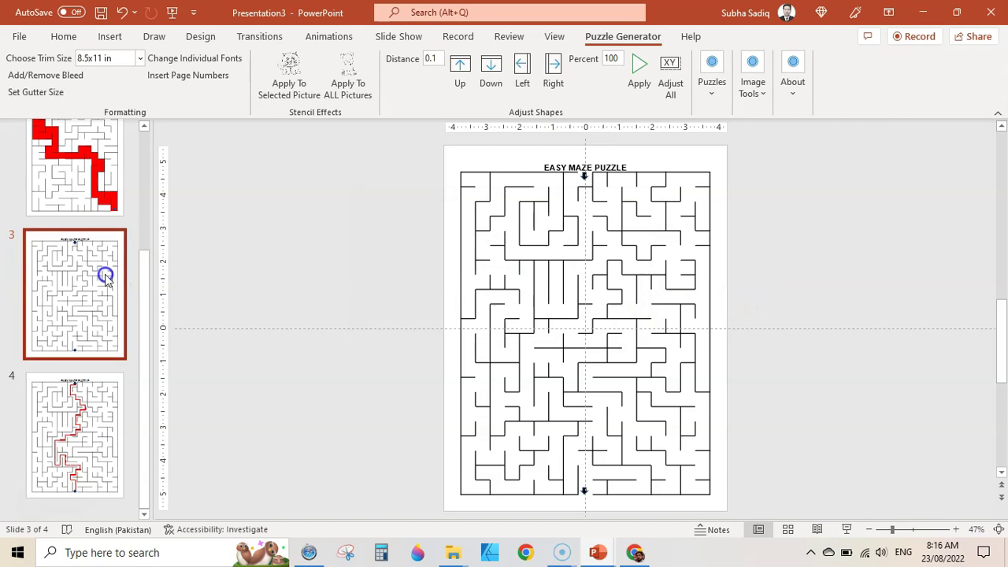
pyautogui.click(399, 37)
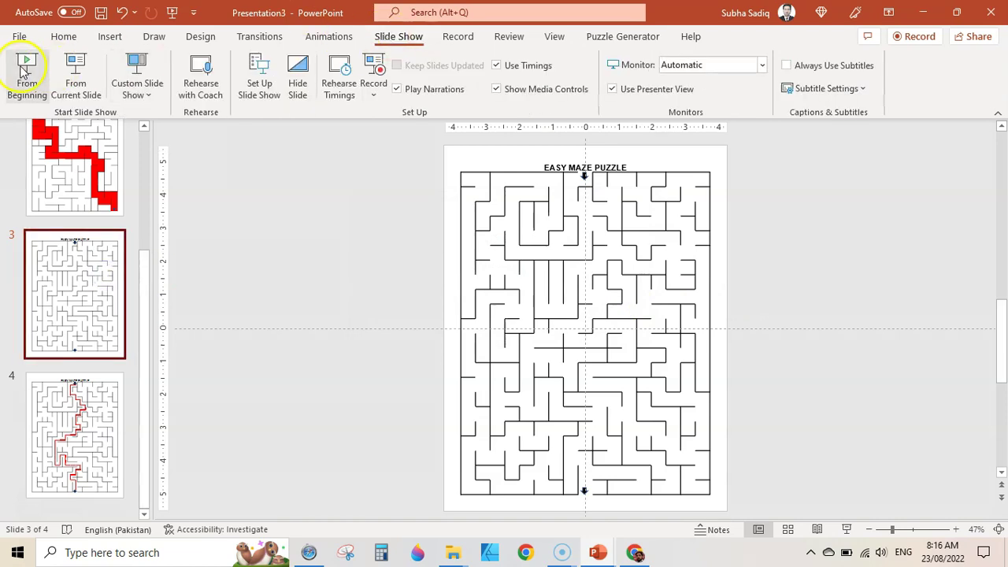
pyautogui.click(24, 68)
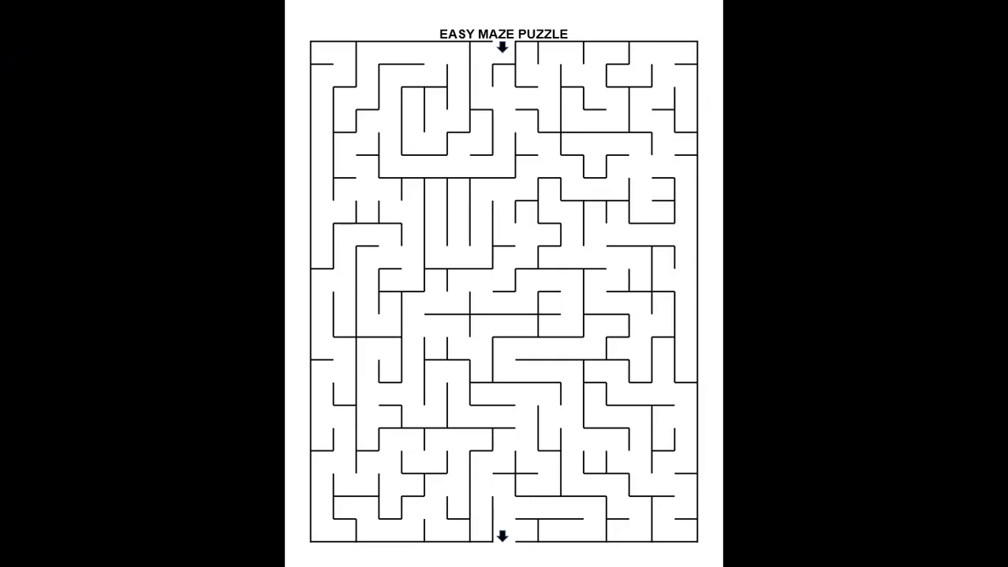
pyautogui.press('Right')
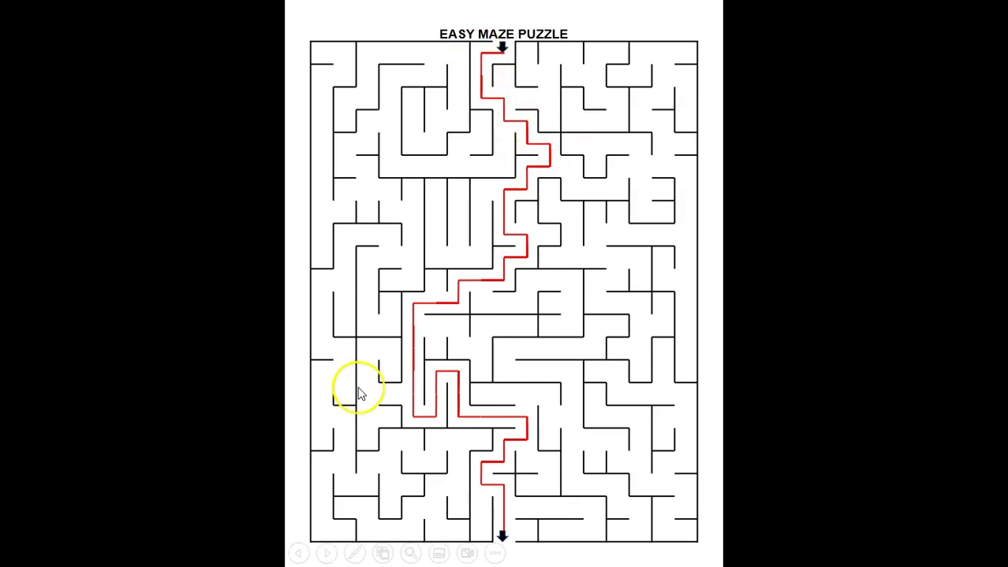
pyautogui.press('Escape')
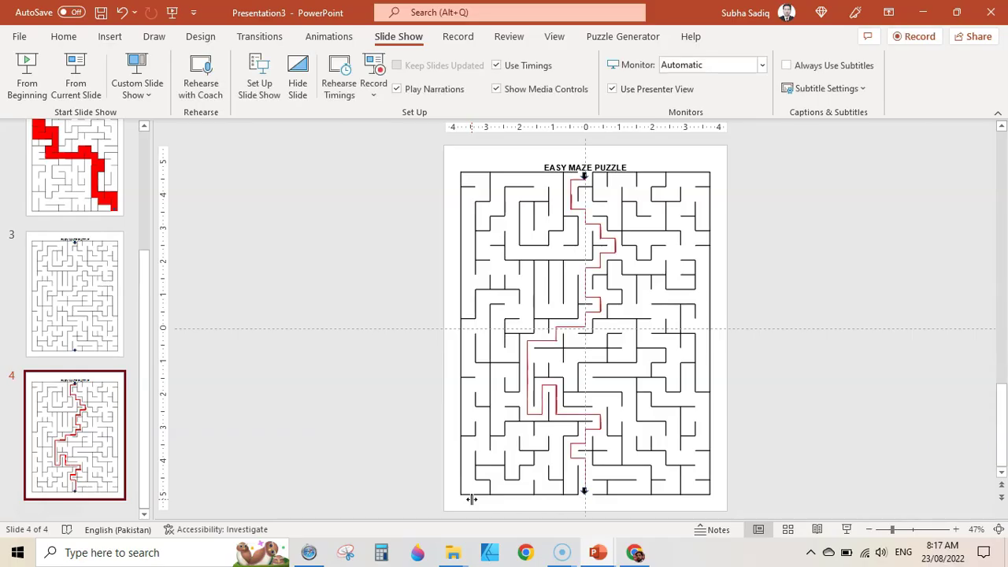
# Add a blank slide 5 after slide 4 and launch Puzzle Generator's Maze wizard
pyautogui.click(98, 513)
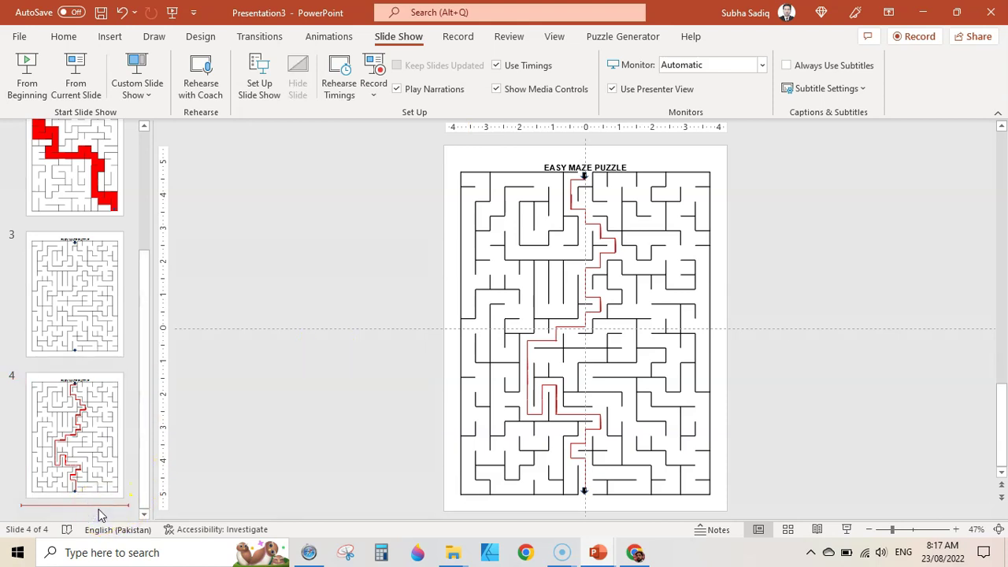
pyautogui.rightClick(99, 512)
pyautogui.click(130, 476)
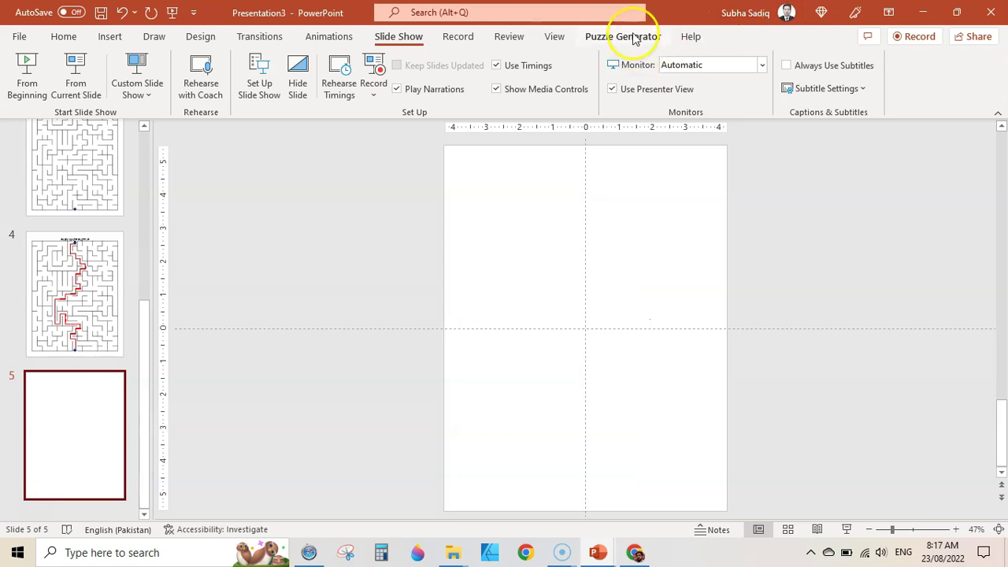
pyautogui.click(626, 36)
pyautogui.click(716, 101)
pyautogui.click(700, 147)
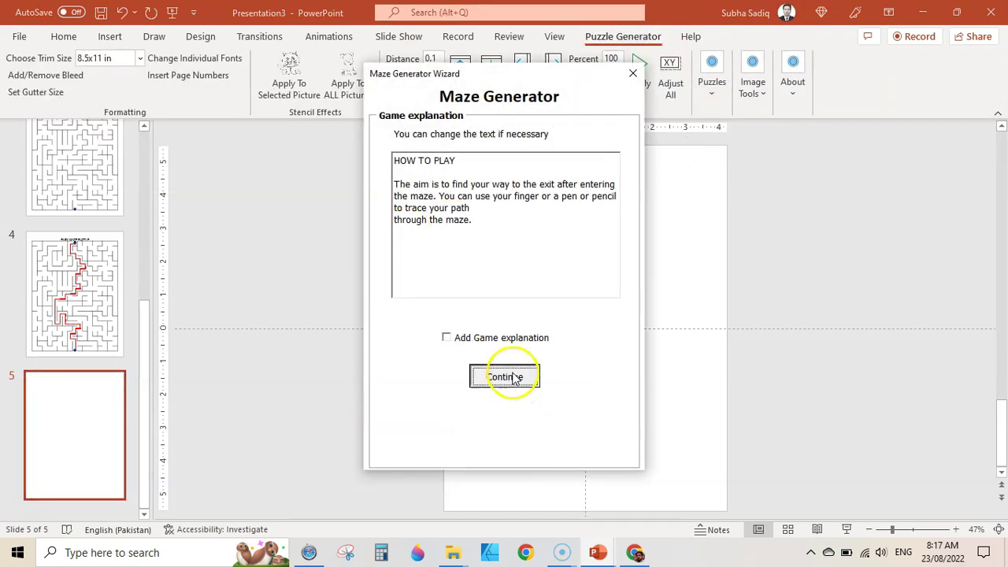
pyautogui.click(514, 377)
# Generate a Hard maze built from blocks with a Filled solution path
pyautogui.click(503, 259)
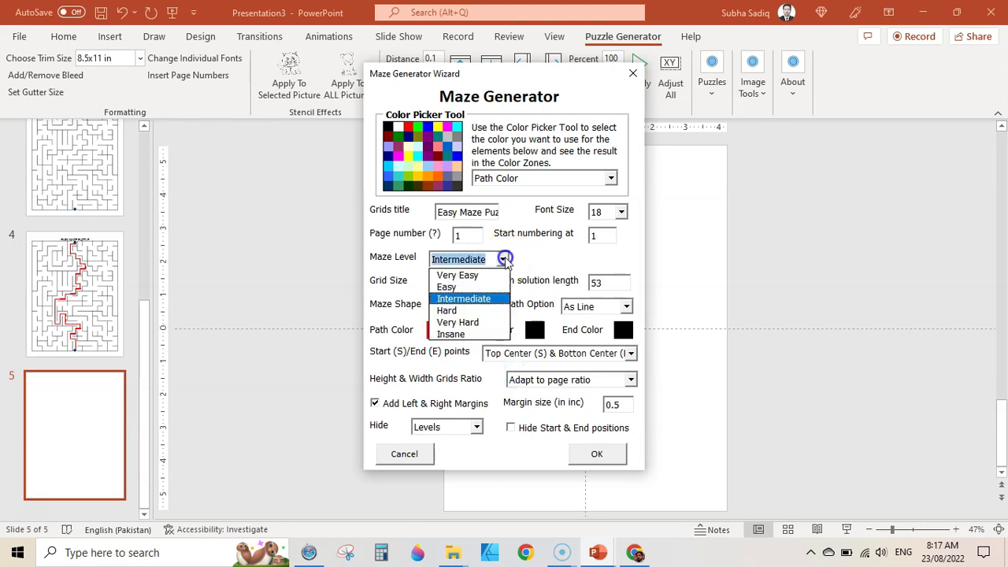
pyautogui.click(446, 311)
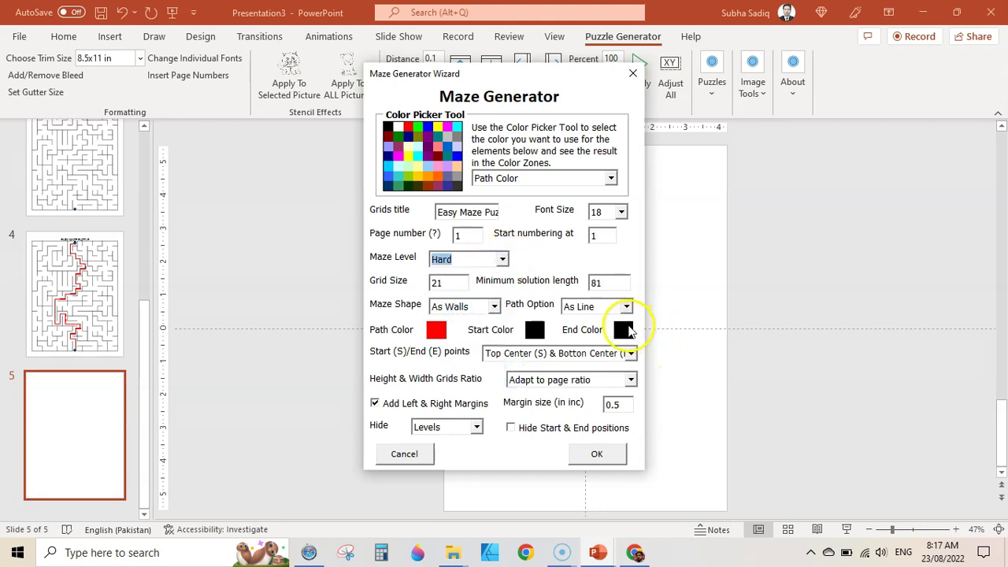
pyautogui.click(627, 307)
pyautogui.click(593, 326)
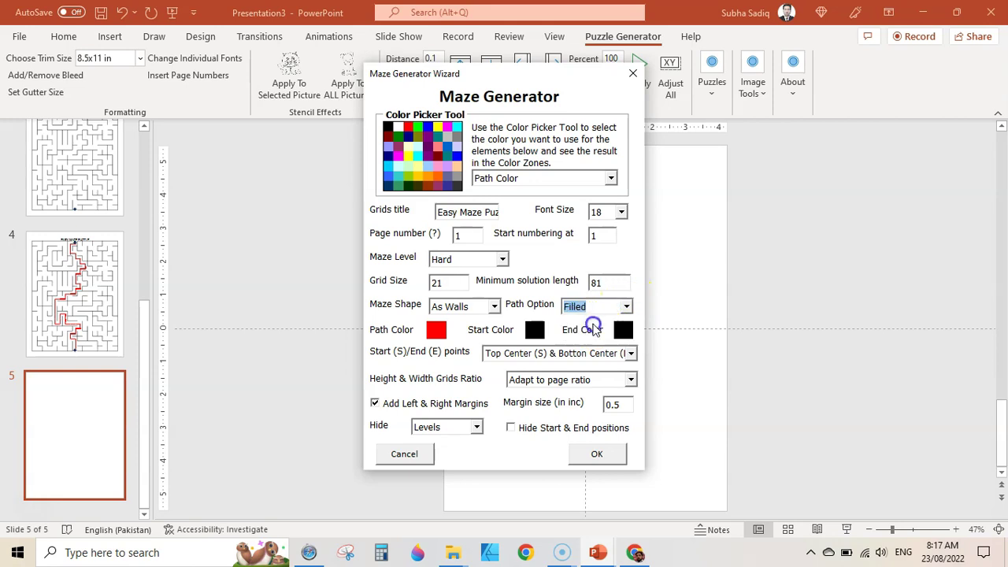
pyautogui.click(493, 306)
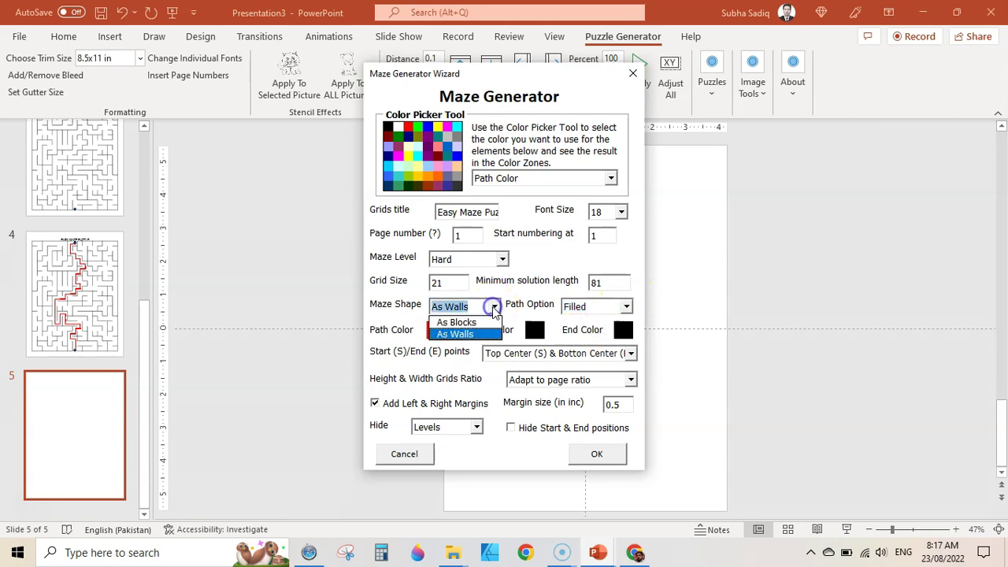
pyautogui.click(473, 323)
pyautogui.click(598, 454)
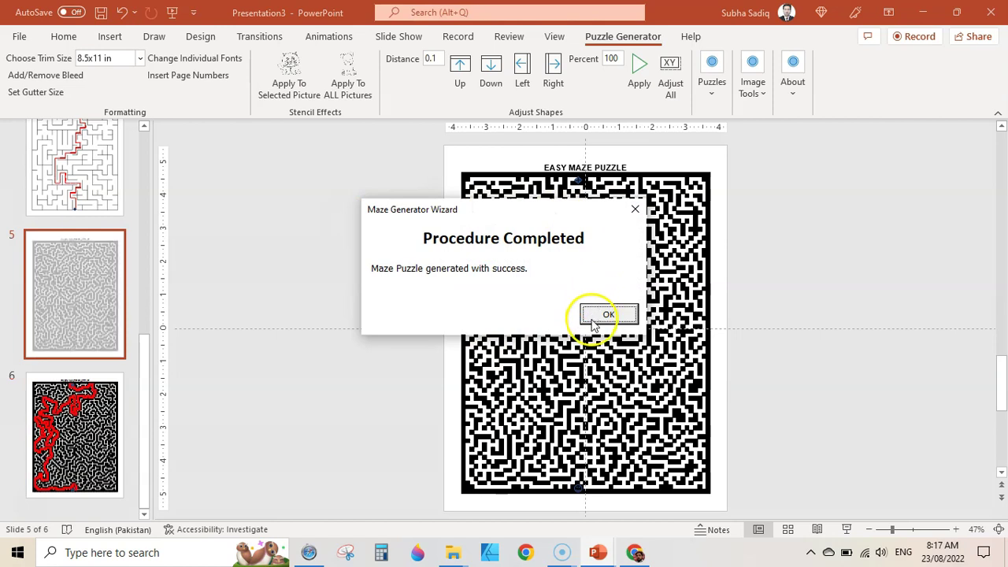
# Play the deck from the beginning to view the Hard maze and its red solution, then exit
pyautogui.click(604, 318)
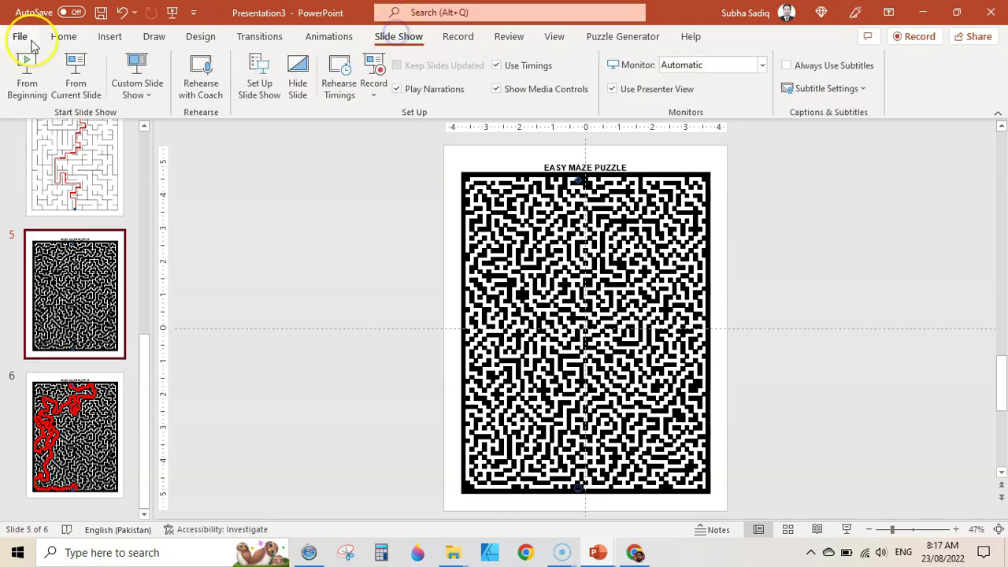
pyautogui.click(26, 83)
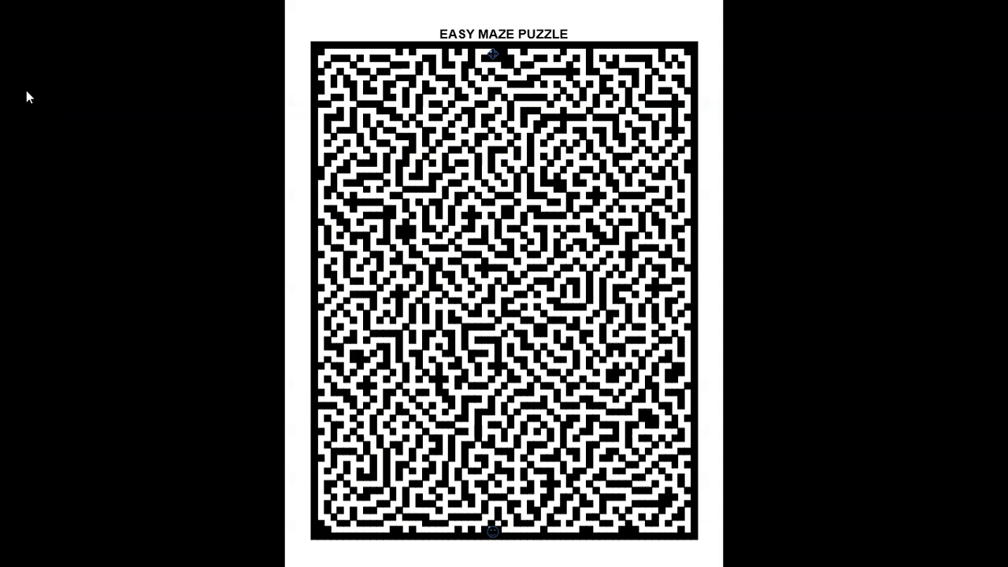
pyautogui.click(26, 89)
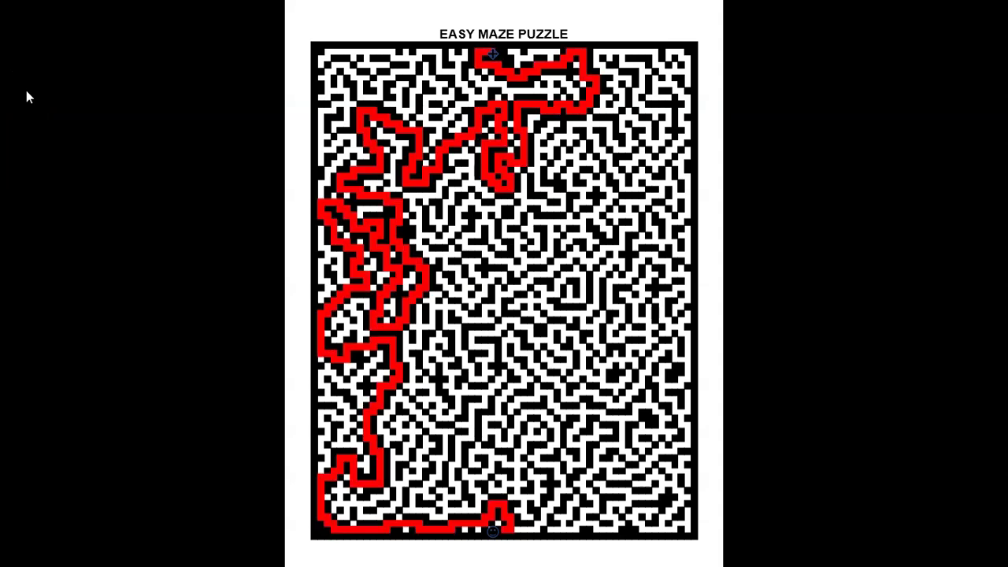
pyautogui.press('Escape')
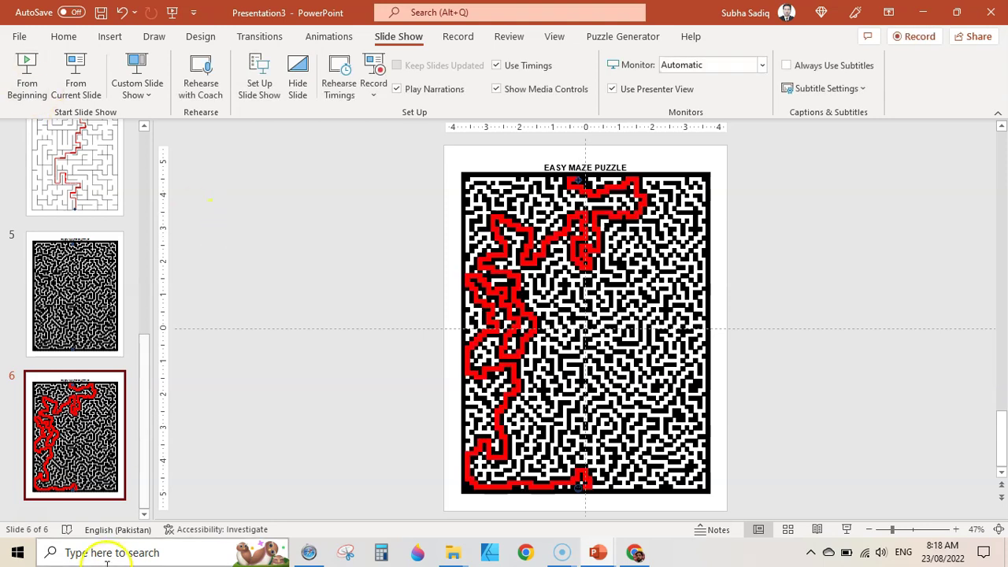
# Add a blank slide 7 after slide 6 and launch Puzzle Generator's Maze wizard
pyautogui.click(93, 514)
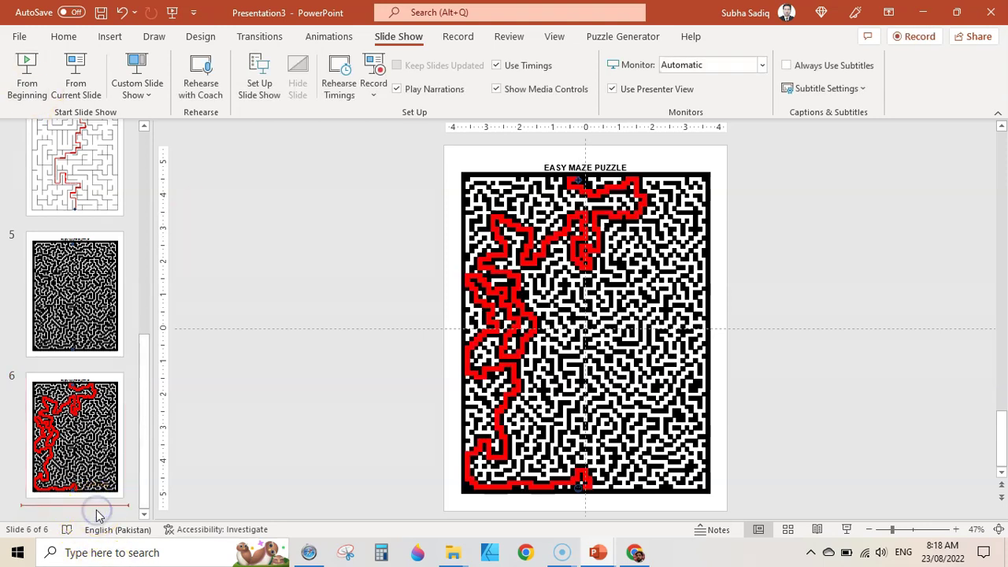
pyautogui.rightClick(96, 514)
pyautogui.click(144, 478)
pyautogui.click(622, 36)
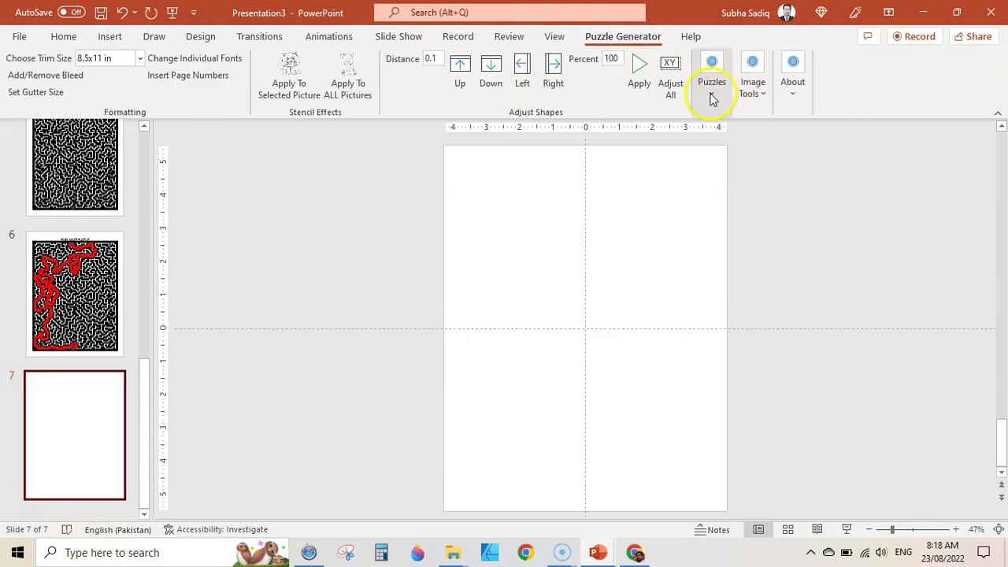
pyautogui.click(712, 93)
pyautogui.click(701, 146)
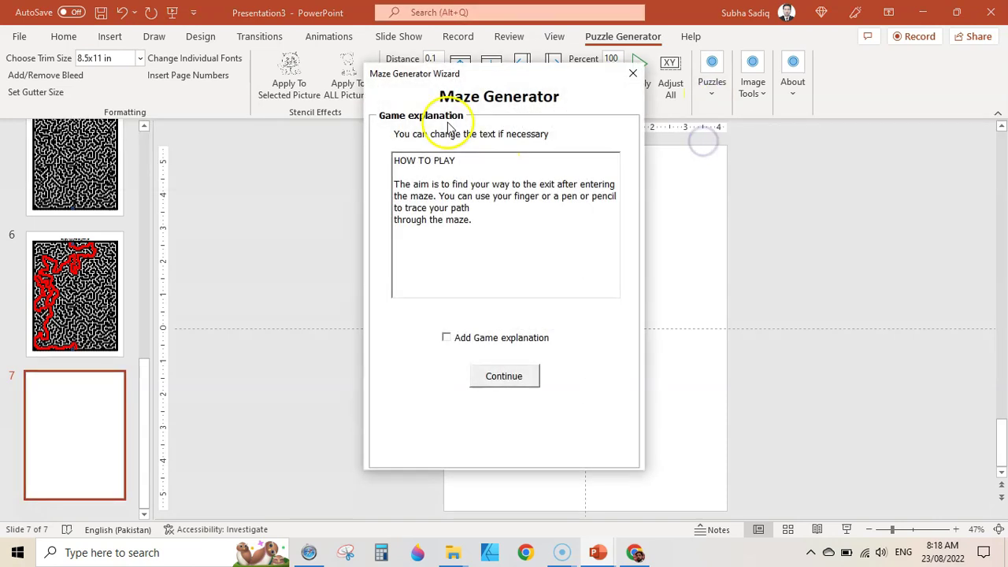
pyautogui.click(499, 377)
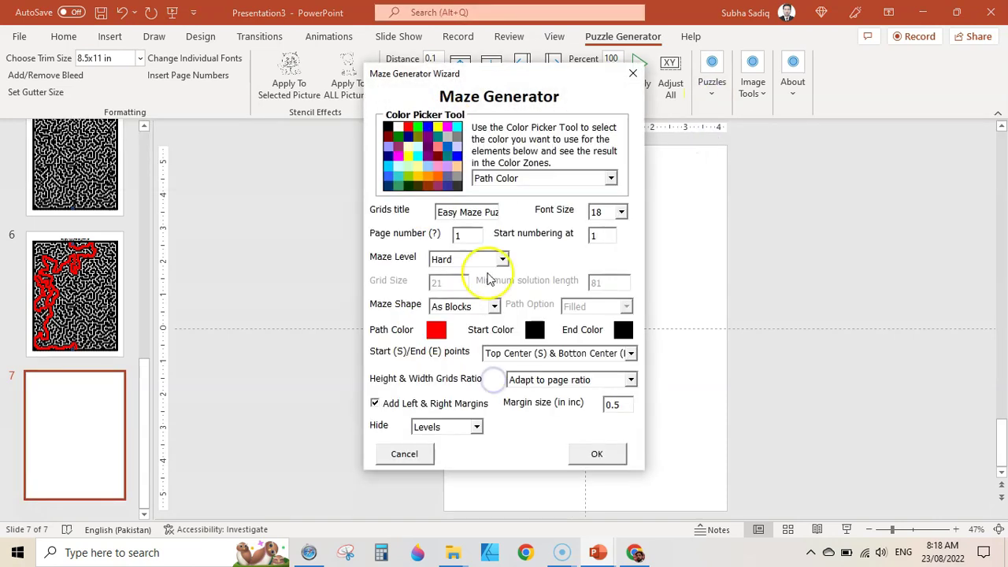
# Generate a Very Hard maze drawn As Walls with a Filled solution path, then select it on slide 7
pyautogui.click(502, 259)
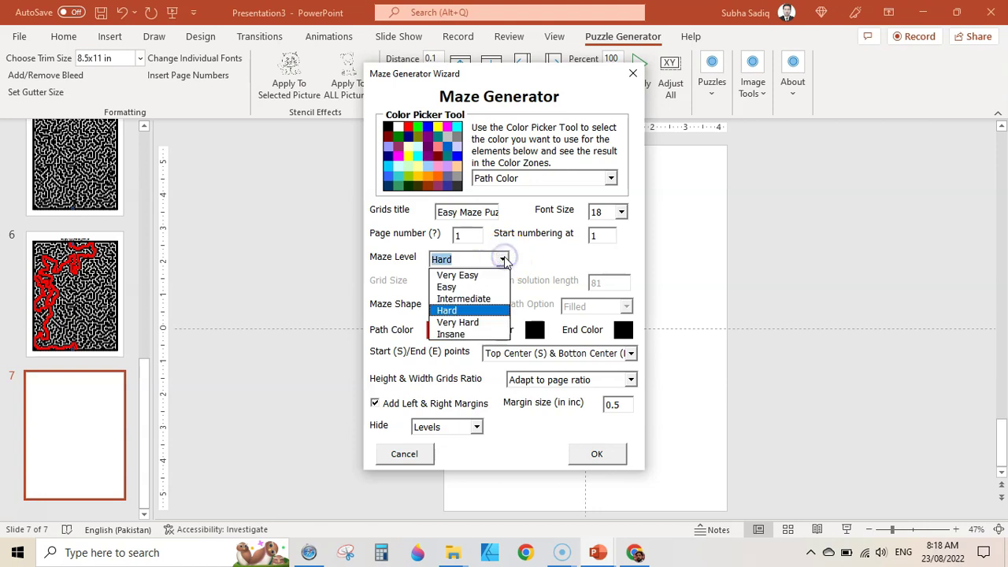
pyautogui.click(478, 323)
pyautogui.click(494, 307)
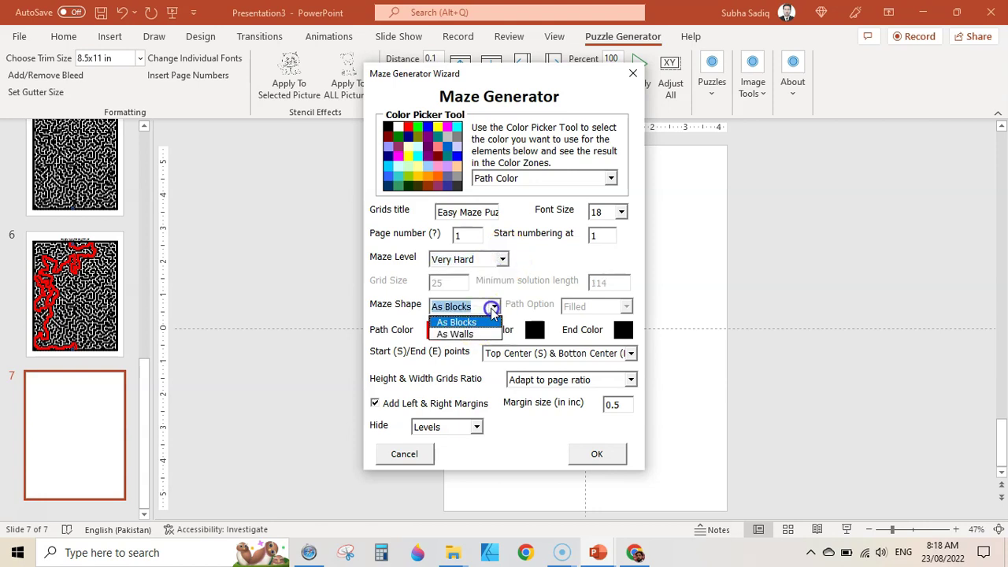
pyautogui.click(471, 334)
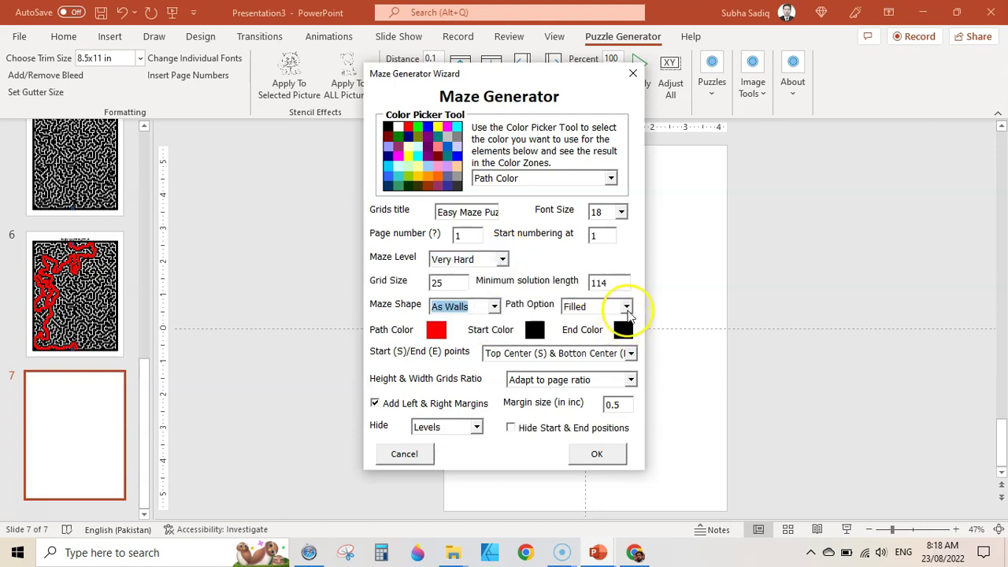
pyautogui.click(628, 307)
pyautogui.click(619, 320)
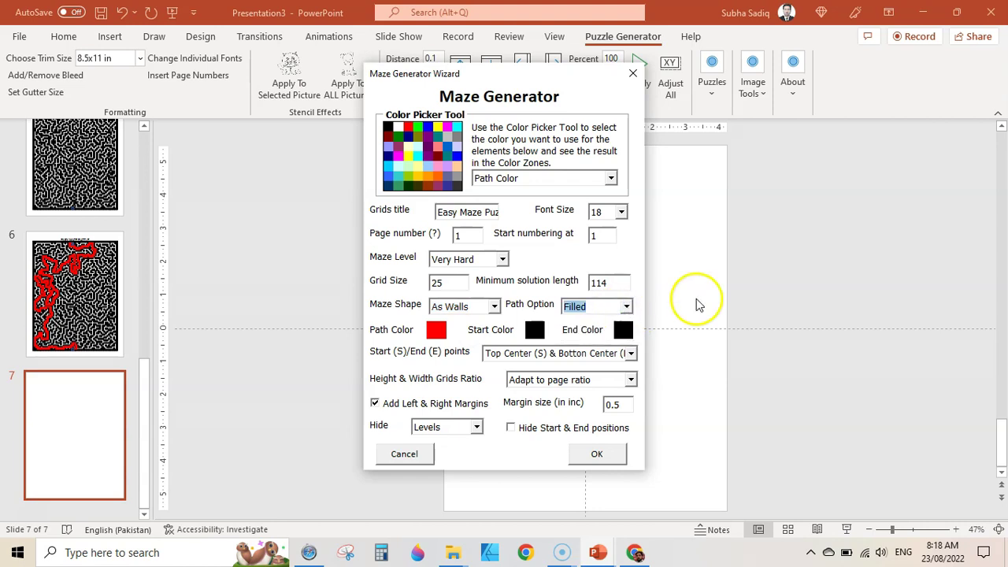
pyautogui.click(597, 455)
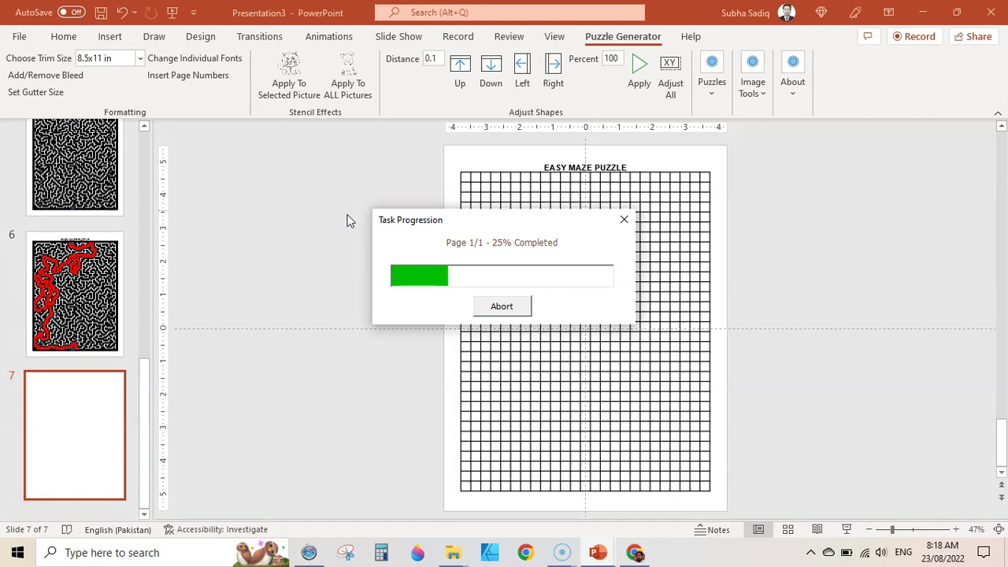
pyautogui.click(90, 333)
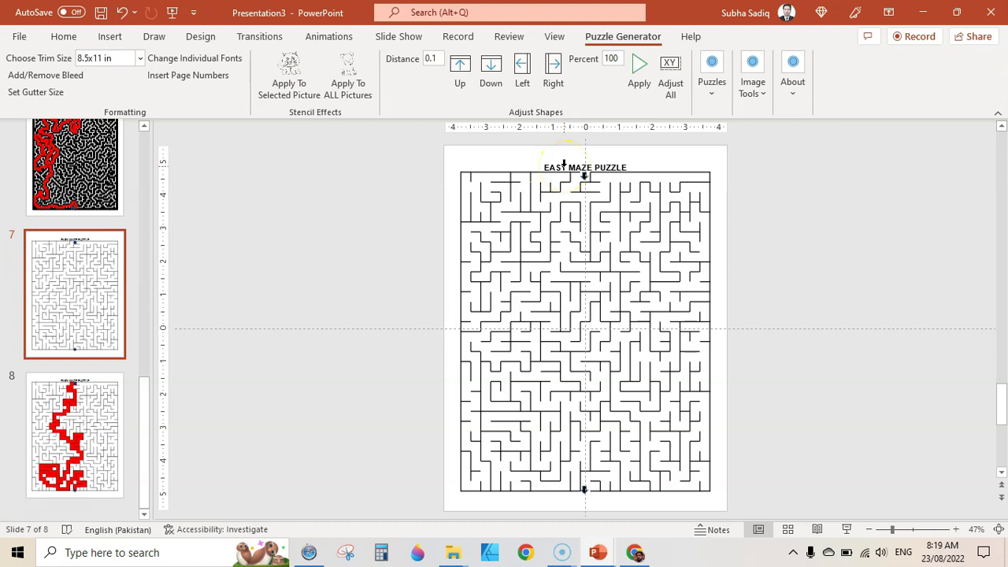
# Play the show from slide 7 to check the Very Hard maze and its red filled solution
pyautogui.click(396, 37)
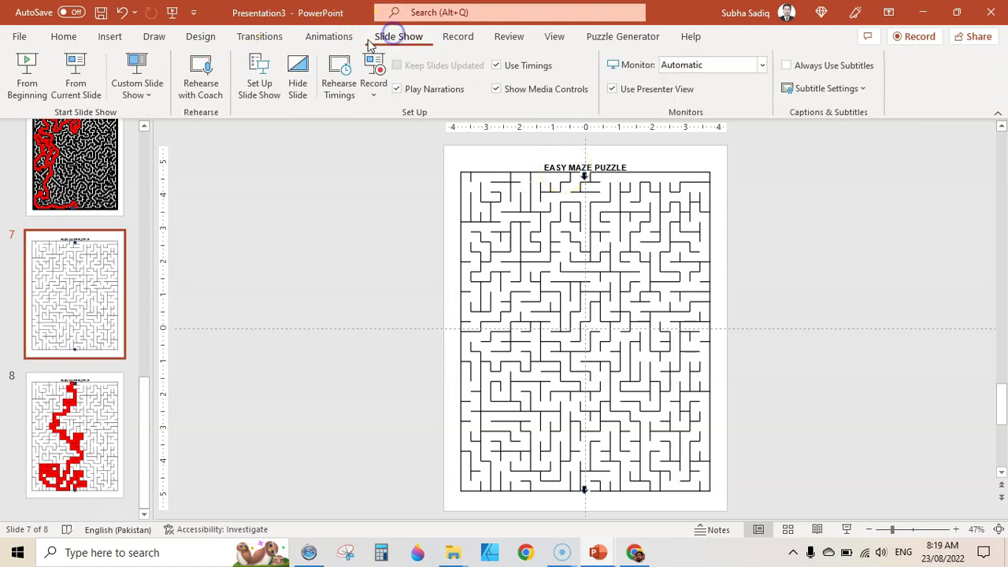
pyautogui.click(72, 82)
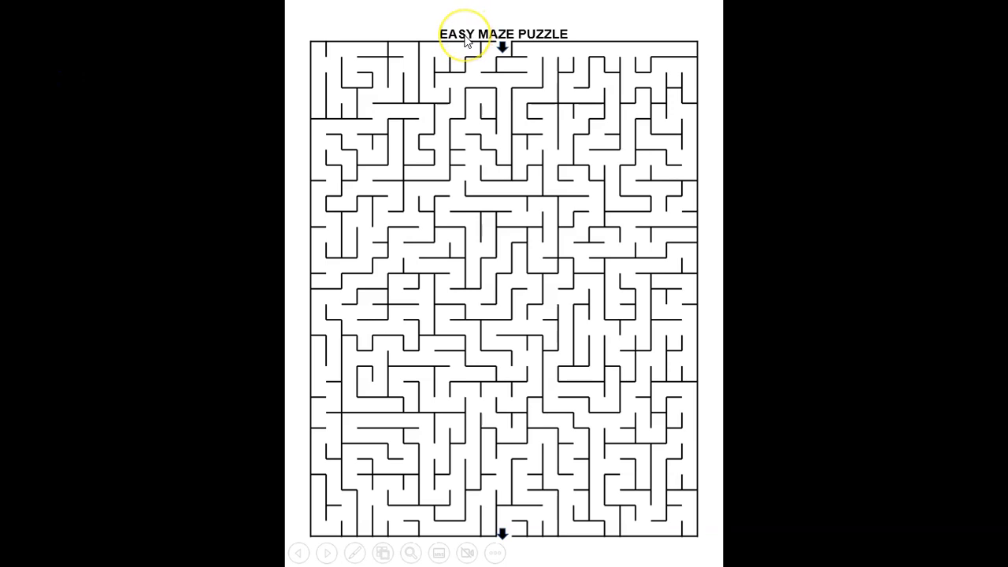
pyautogui.click(438, 169)
pyautogui.press('Left')
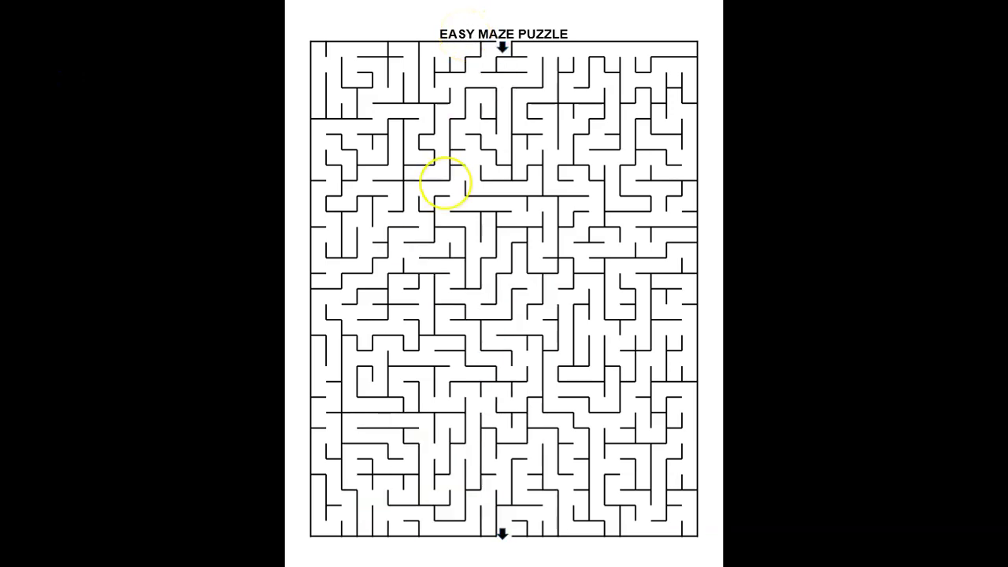
pyautogui.click(445, 183)
# Step through the remaining mazes and their red solutions, then end the show
pyautogui.press('Left')
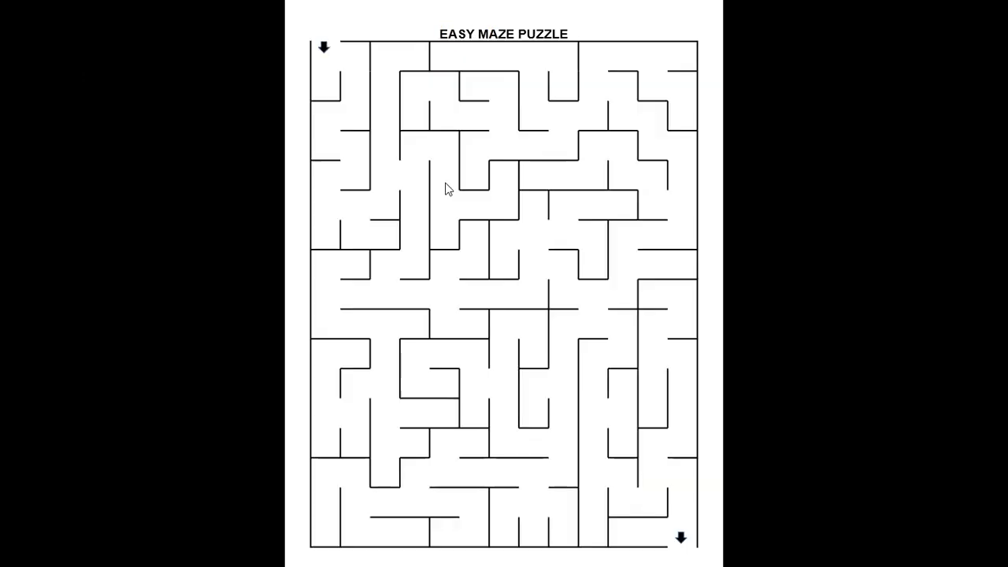
pyautogui.click(445, 187)
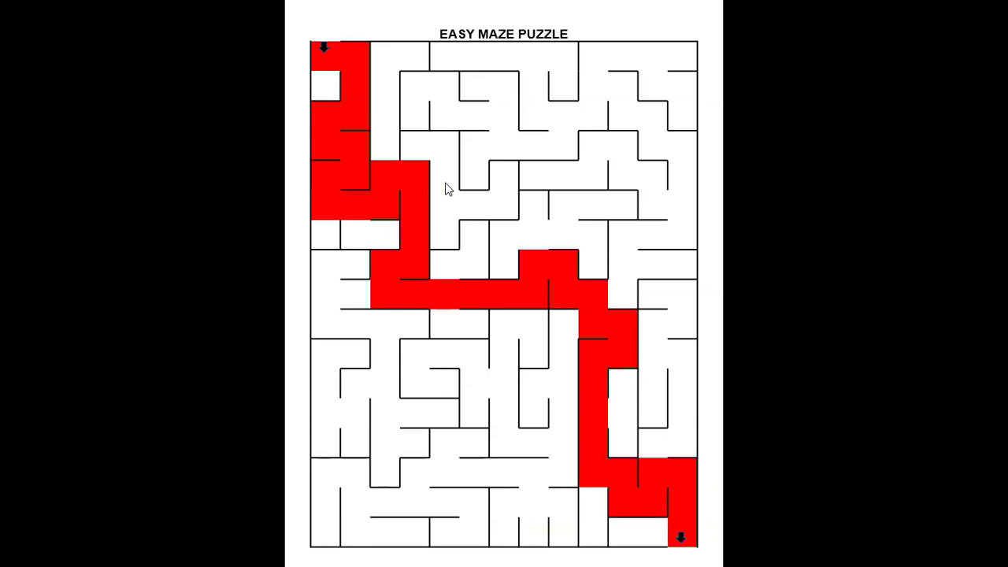
pyautogui.click(445, 189)
pyautogui.click(446, 189)
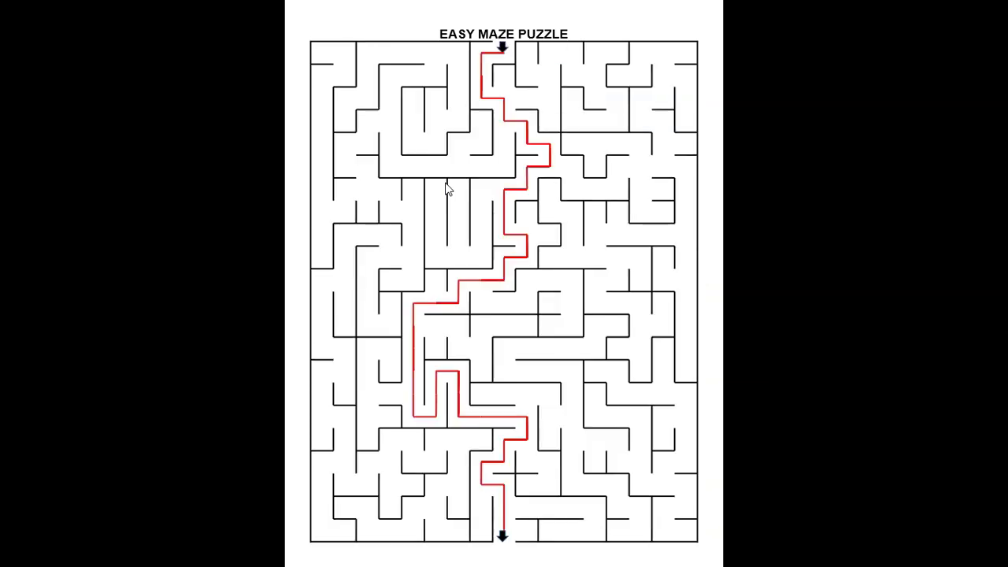
pyautogui.click(446, 189)
pyautogui.click(446, 189)
pyautogui.click(446, 189)
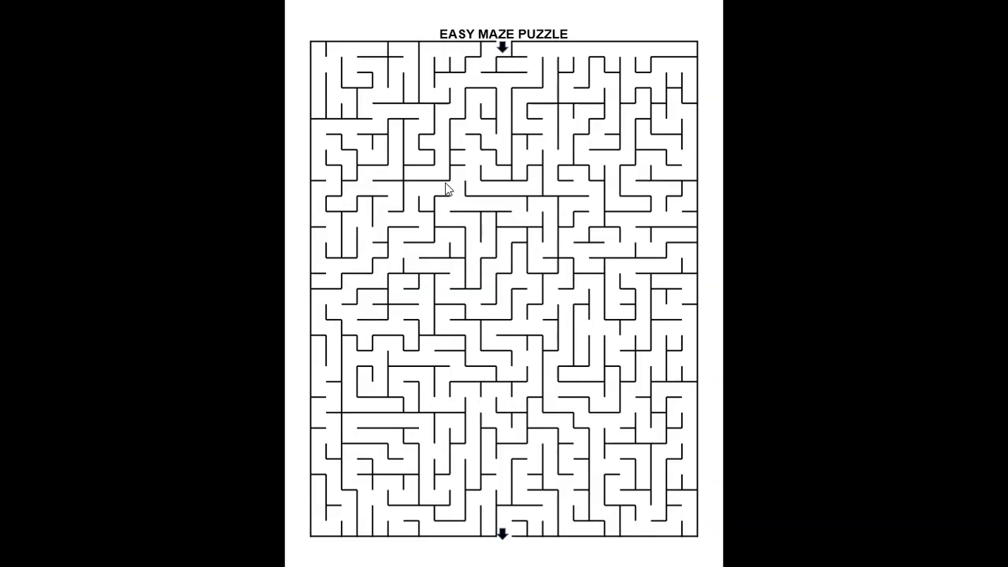
pyautogui.click(446, 190)
pyautogui.click(445, 189)
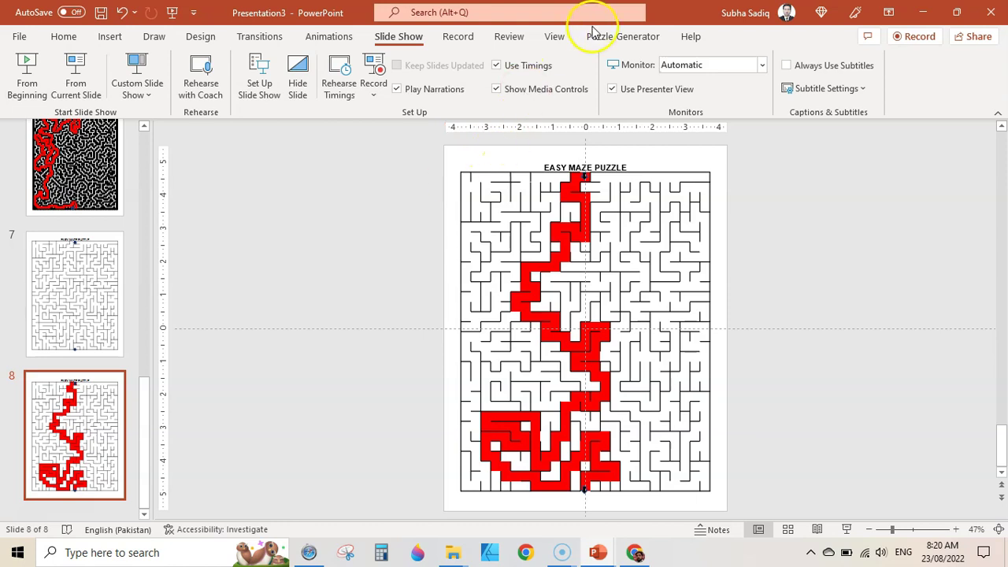
# Show the Puzzle Generator tab again and start editing its Percent box
pyautogui.click(619, 41)
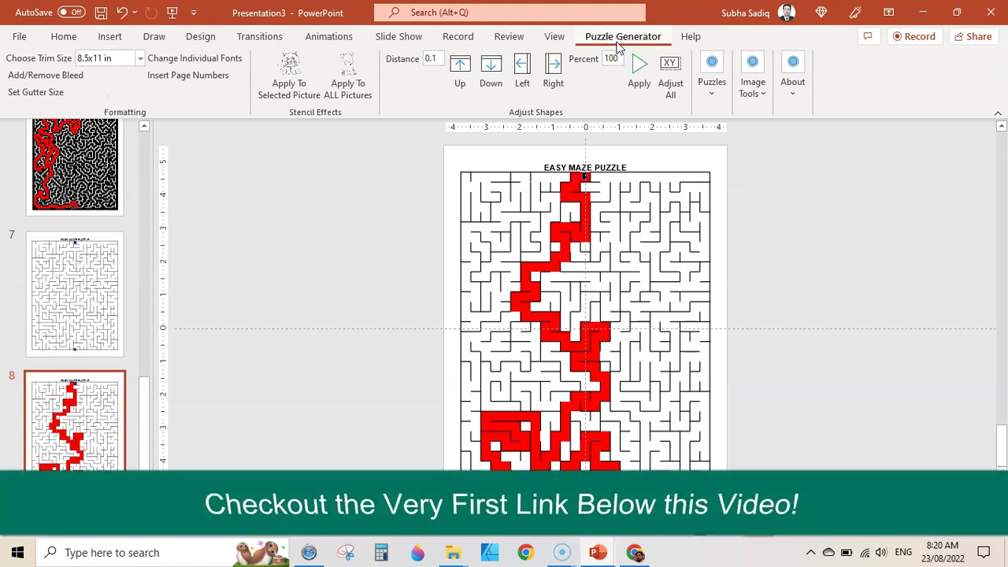
pyautogui.click(614, 59)
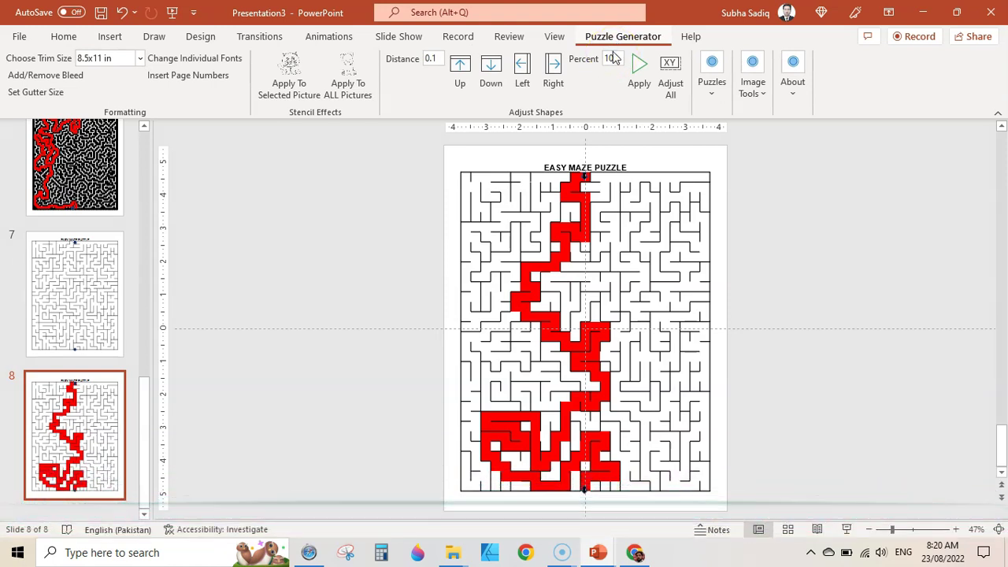